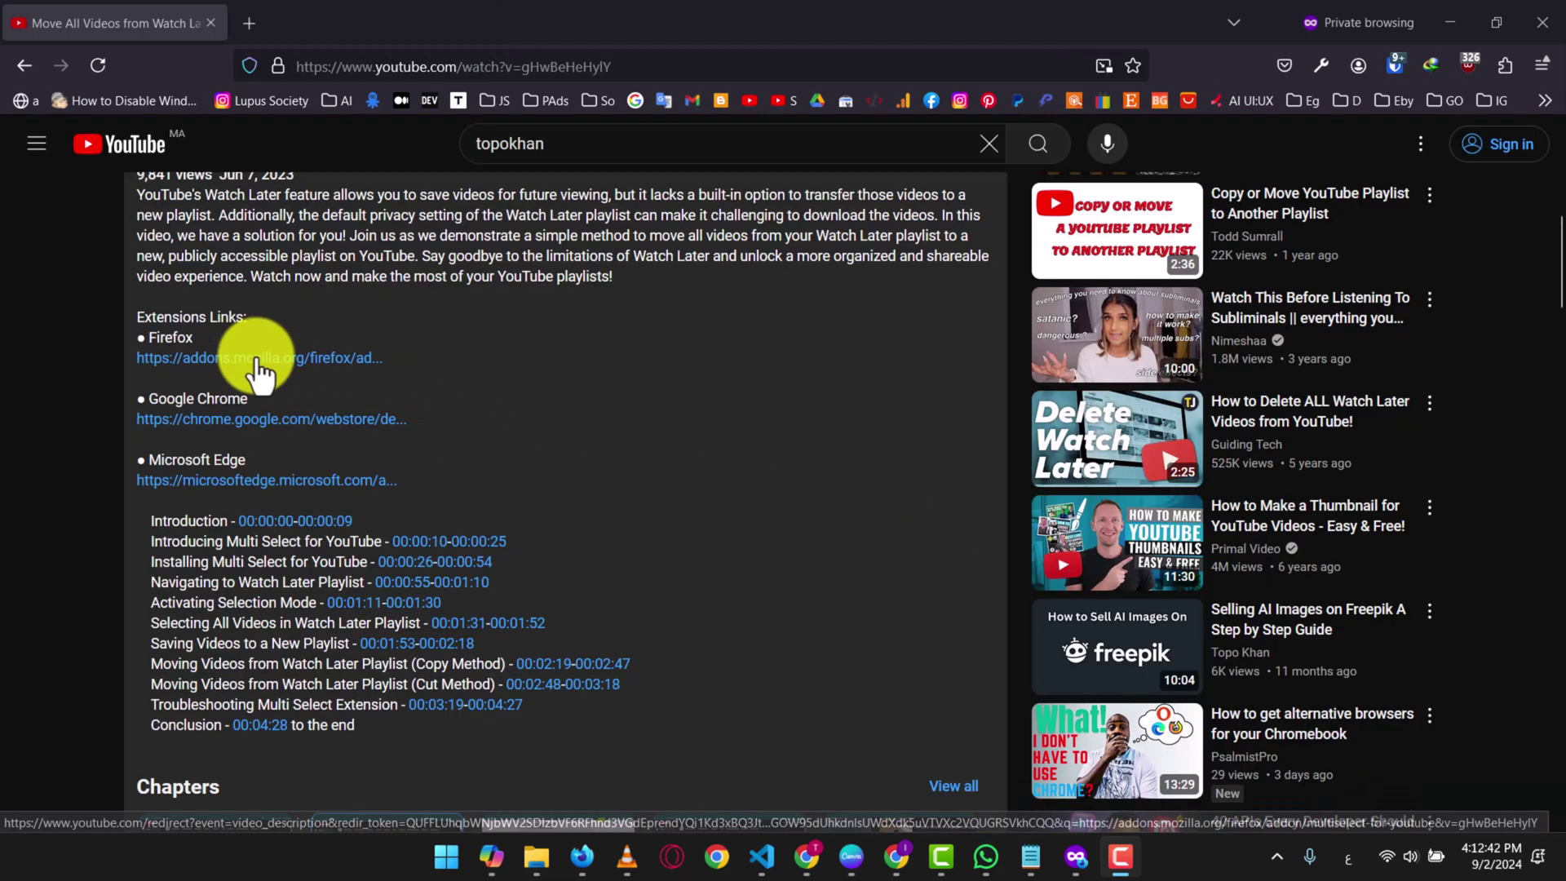
Install the Multiselect for YouTube extension from its Firefox Add-ons page
click(231, 361)
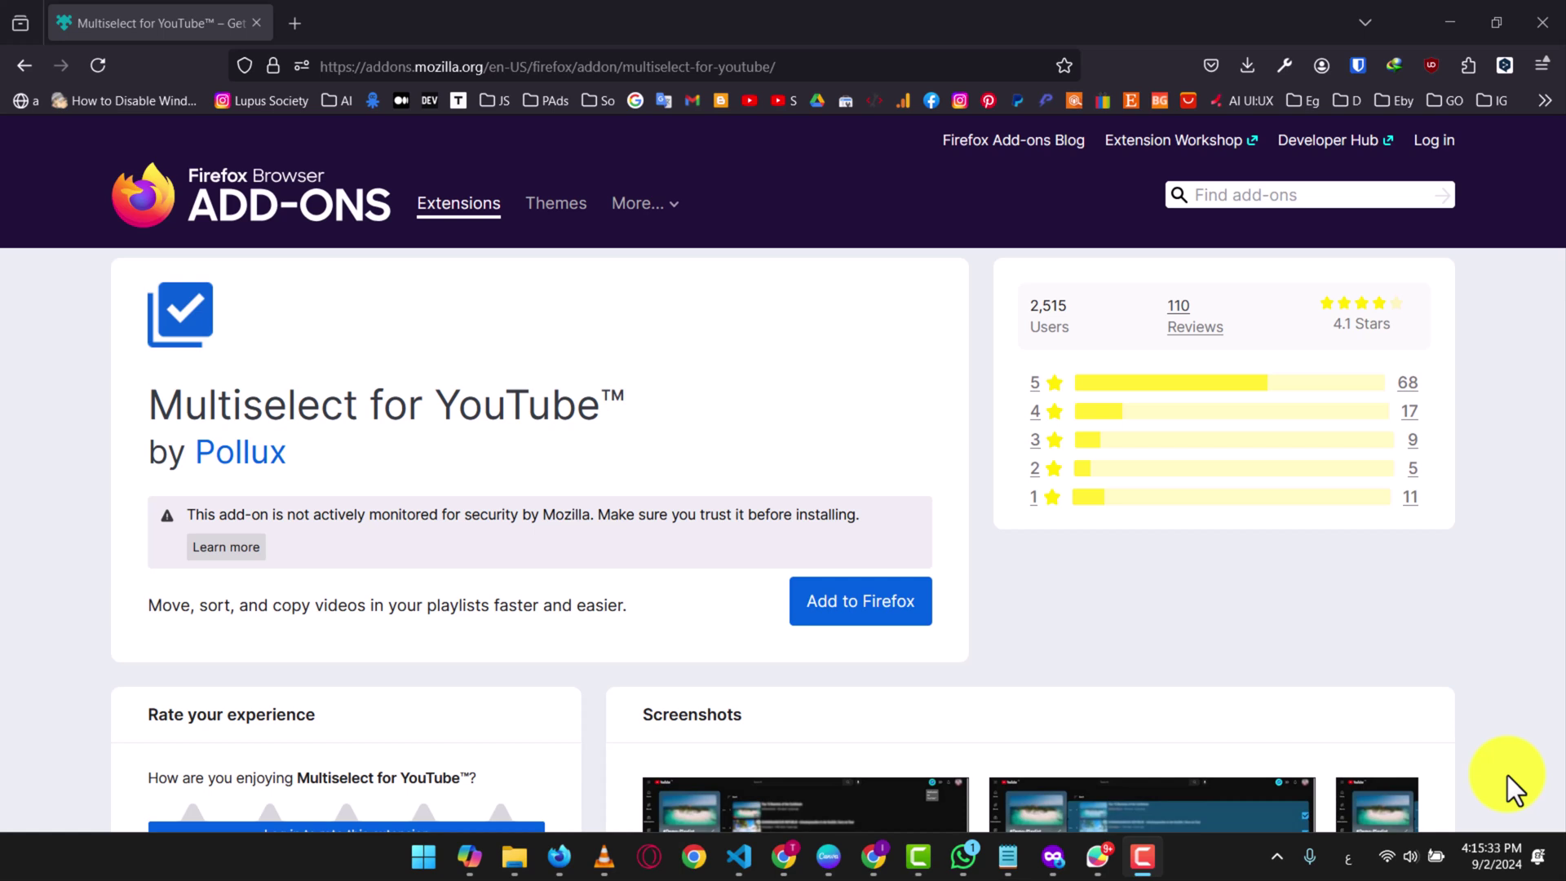
click(850, 604)
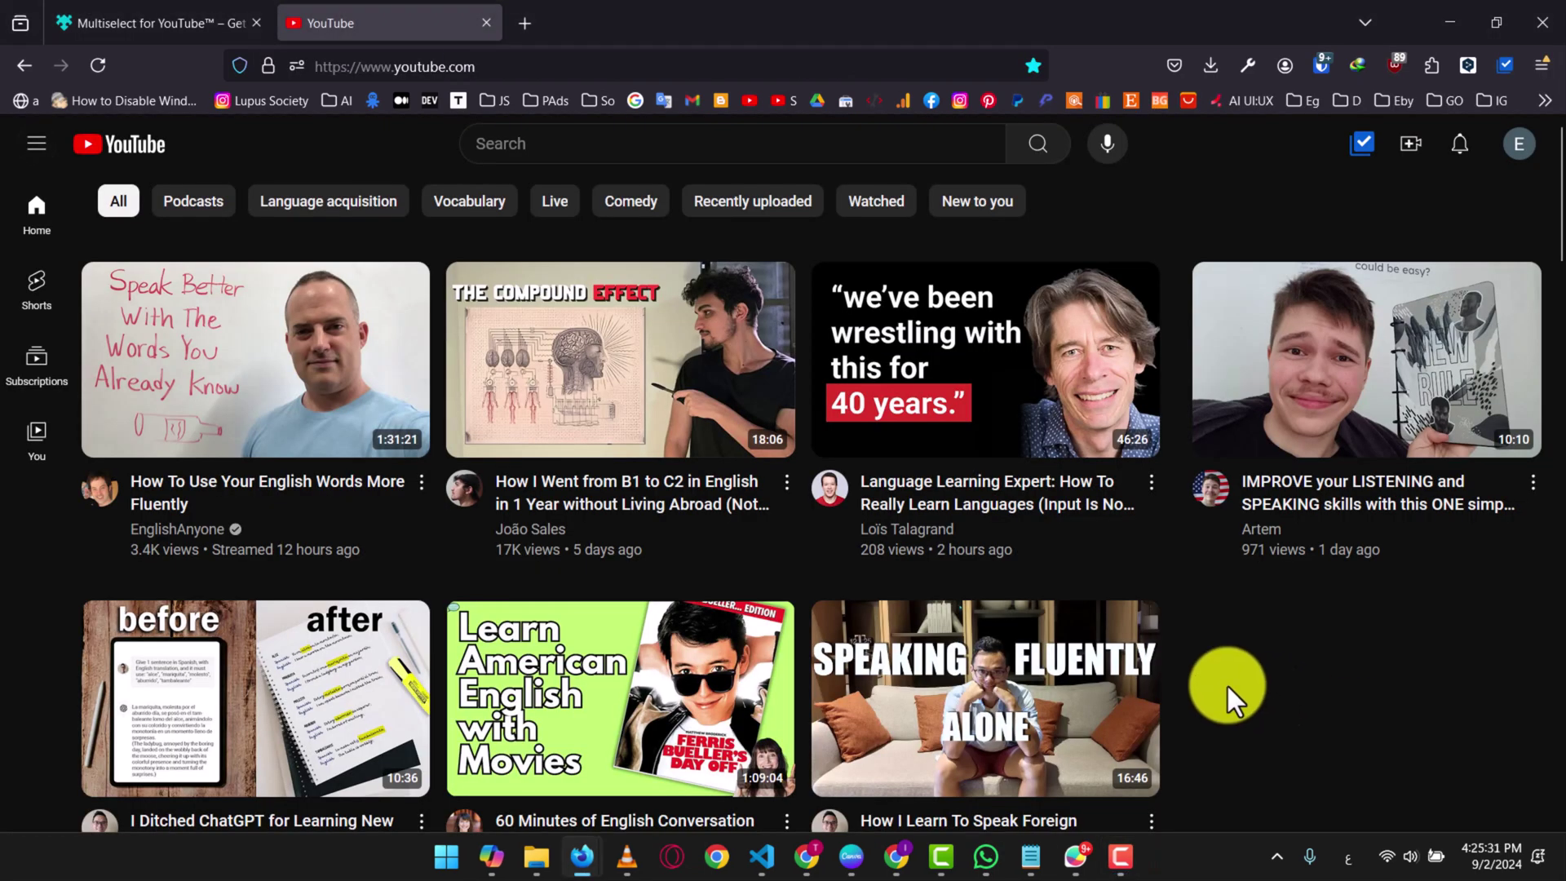
Open the 547-video Watch later playlist and turn on Multiselect's selection mode, dismissing its tip
click(39, 145)
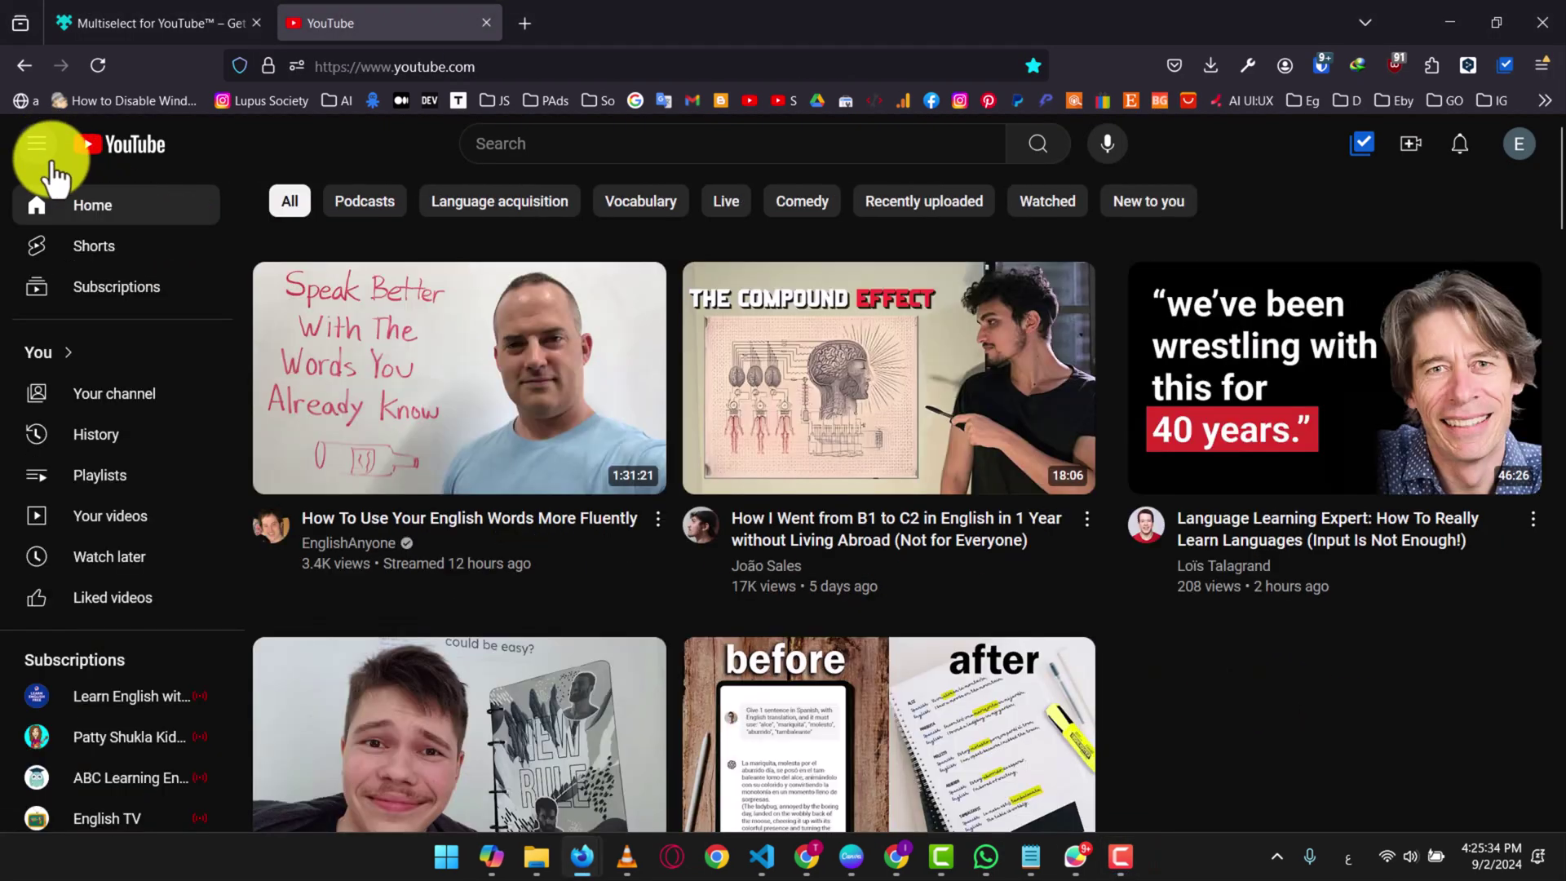
click(120, 561)
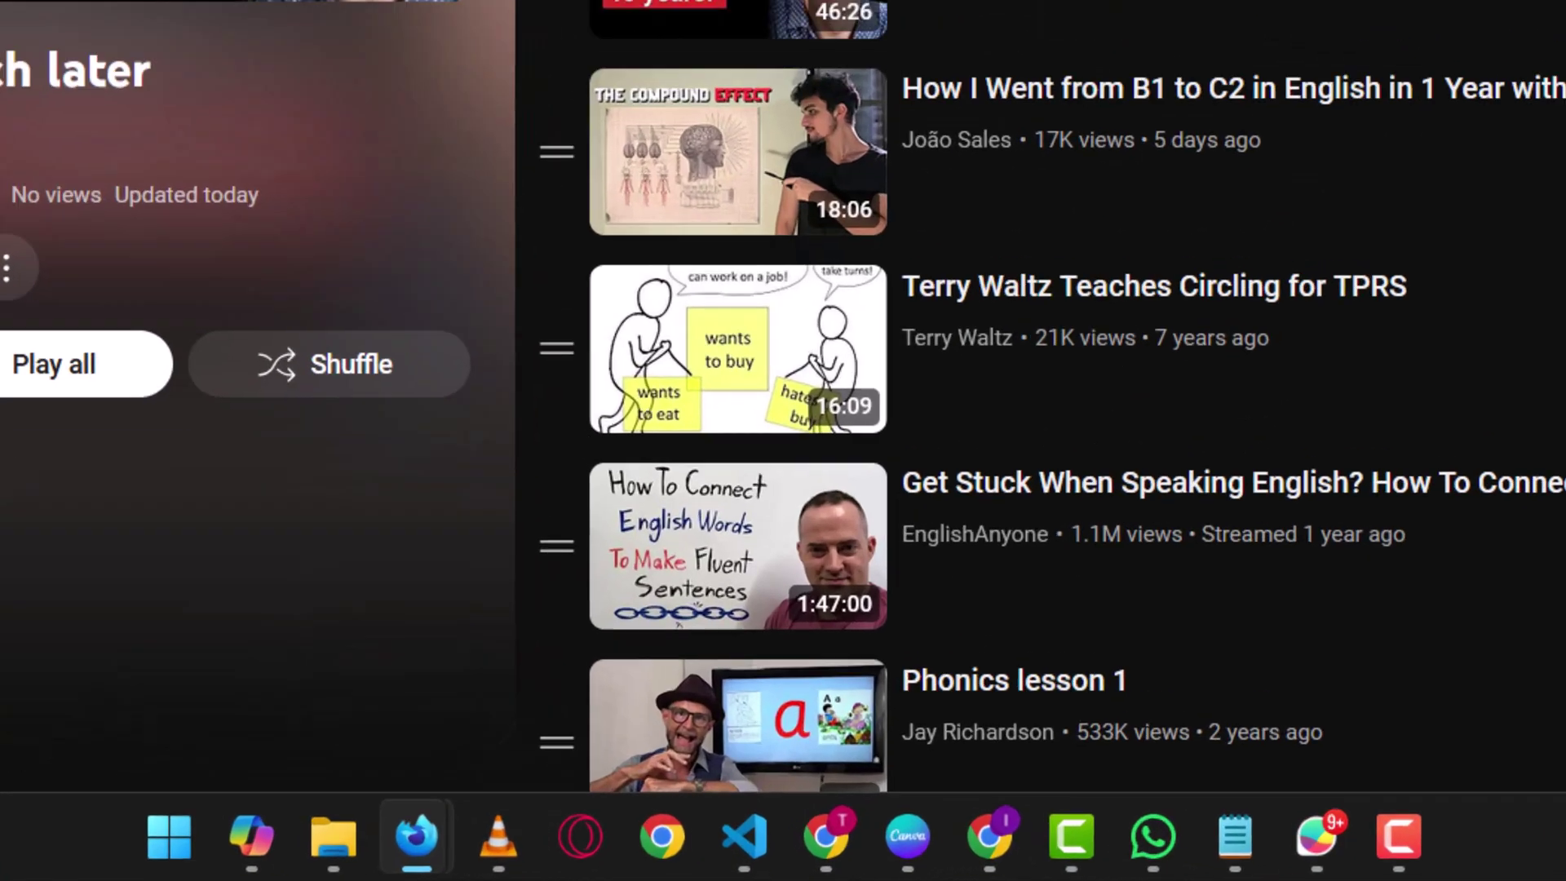
click(1366, 155)
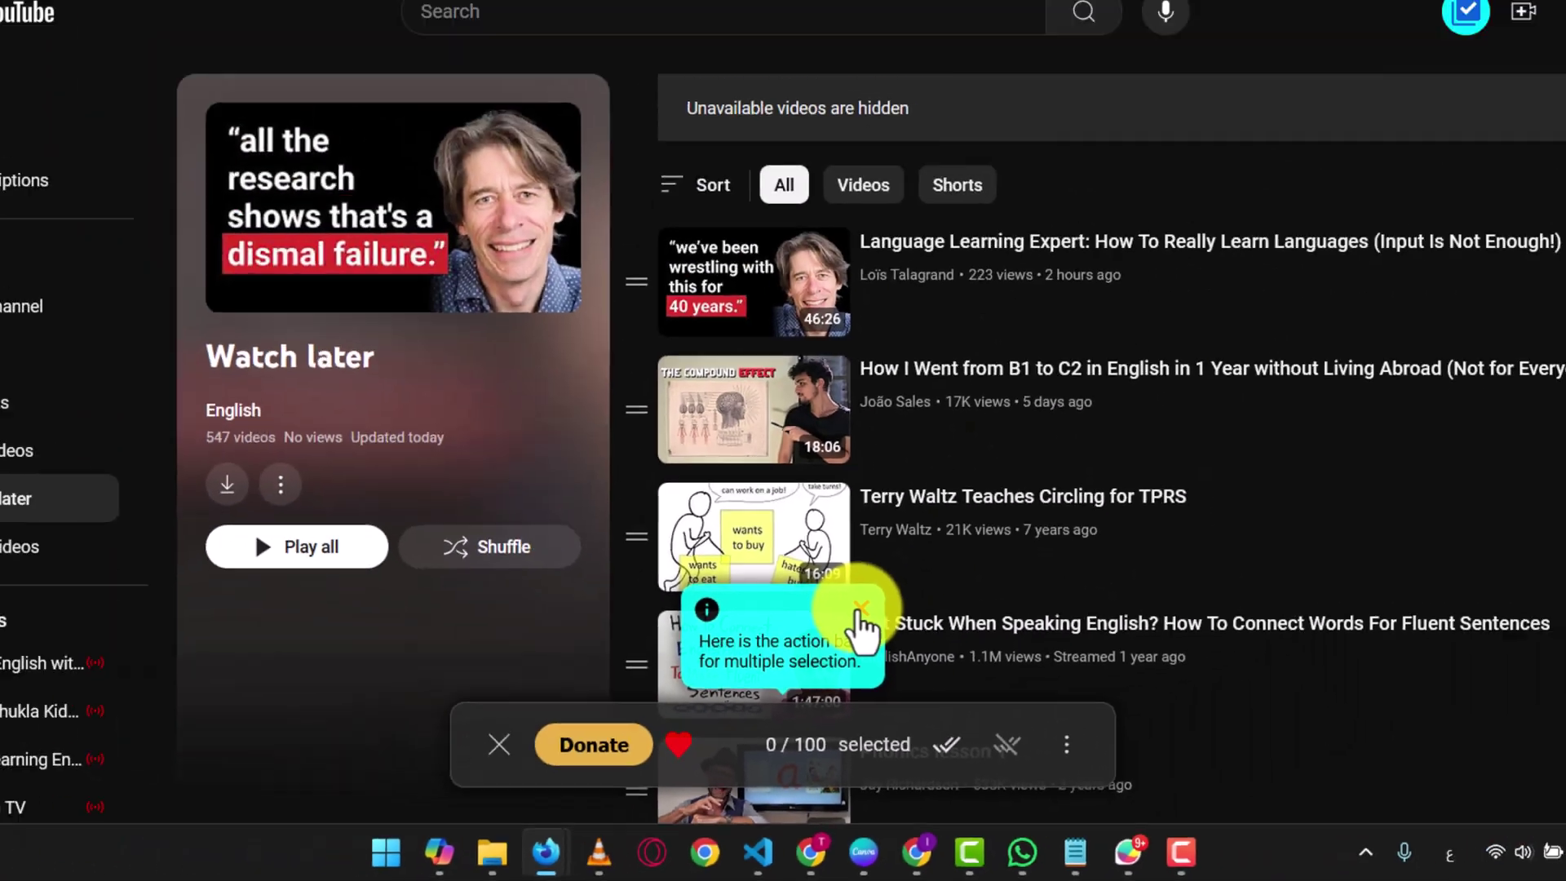
click(958, 269)
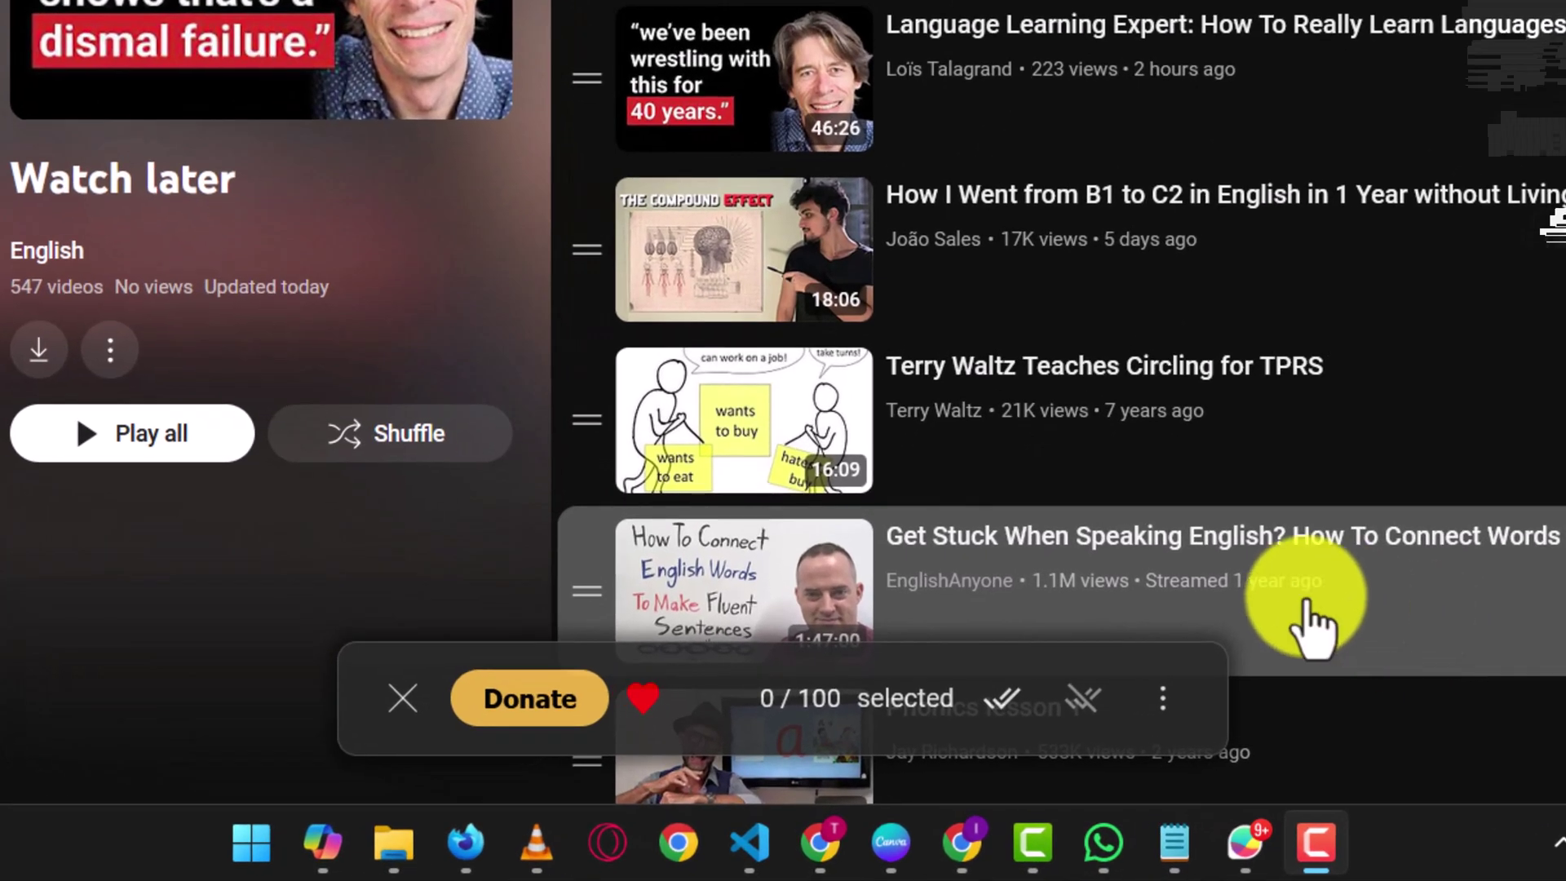
click(1162, 698)
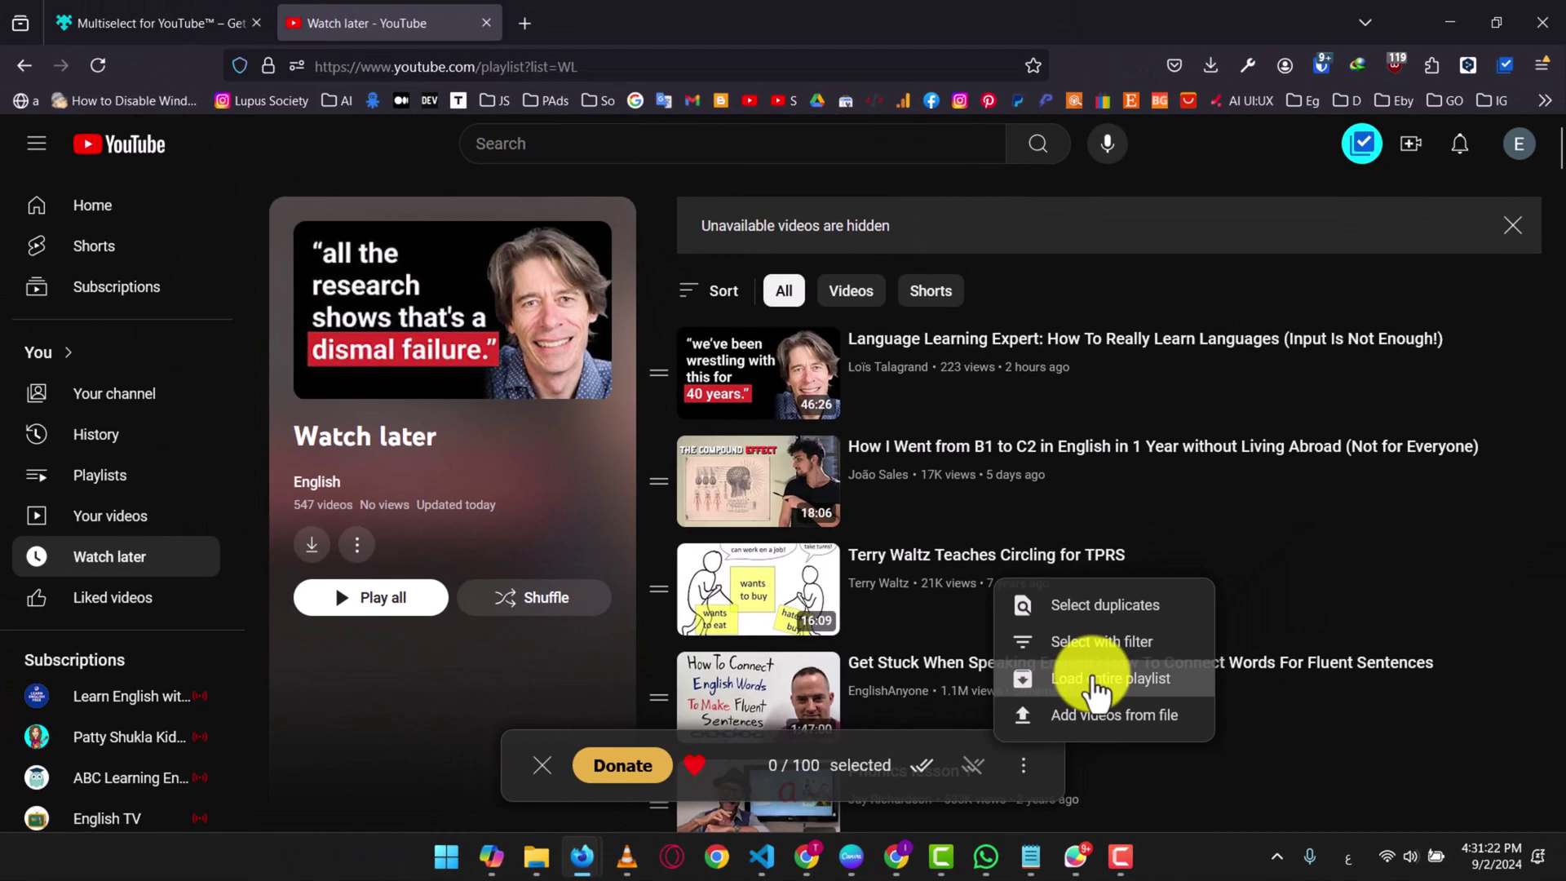
Load the entire Watch later playlist so 538 available videos are selectable
click(1276, 562)
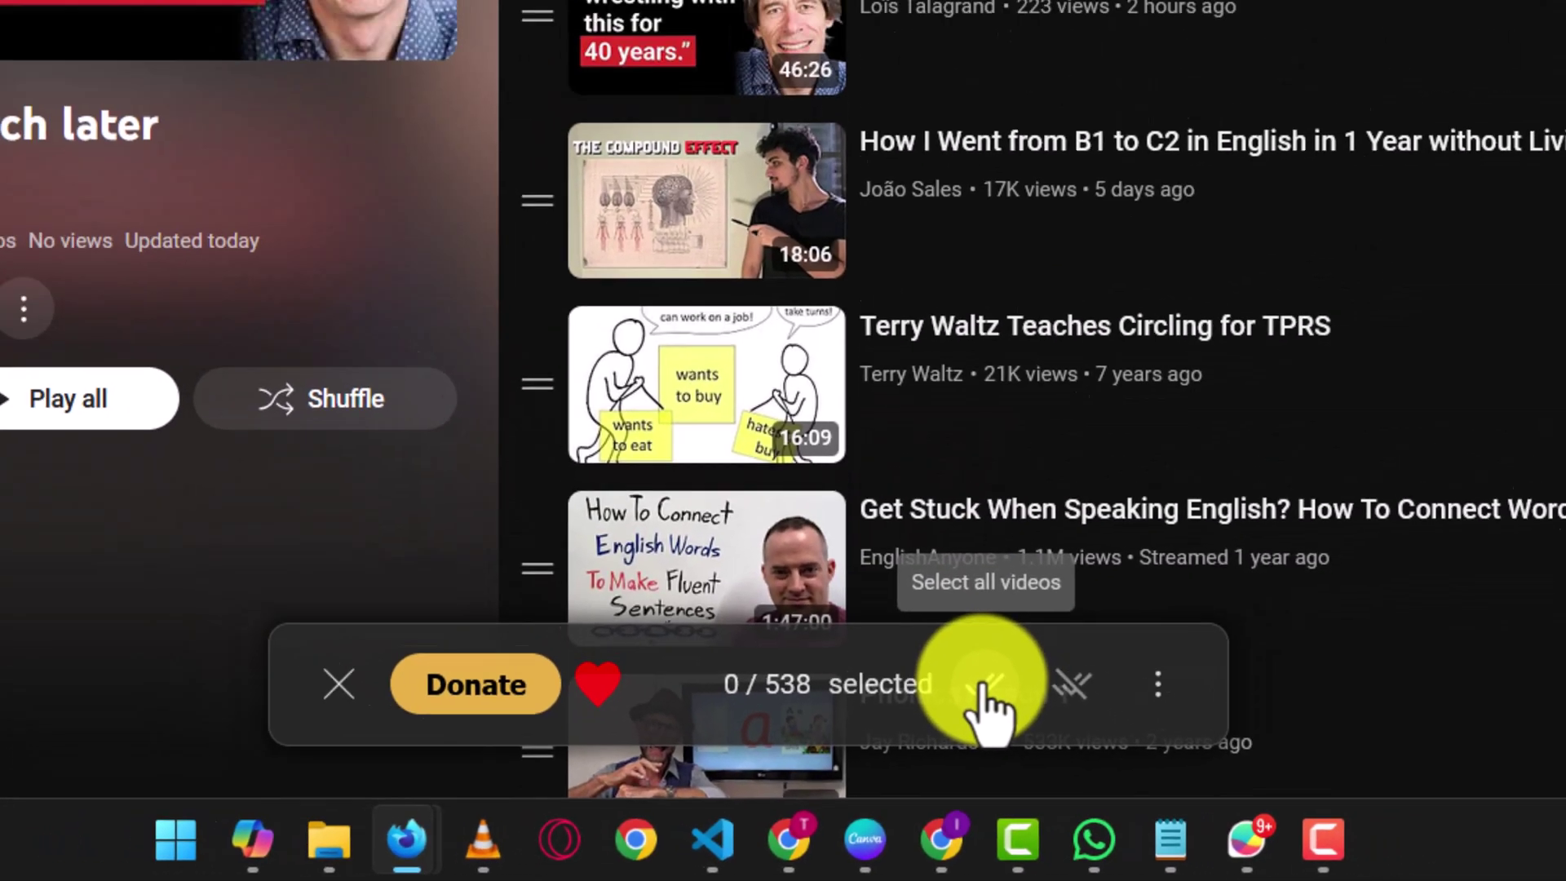
Select all 538 videos and save them to a new unlisted playlist named 'English 2025'
click(983, 687)
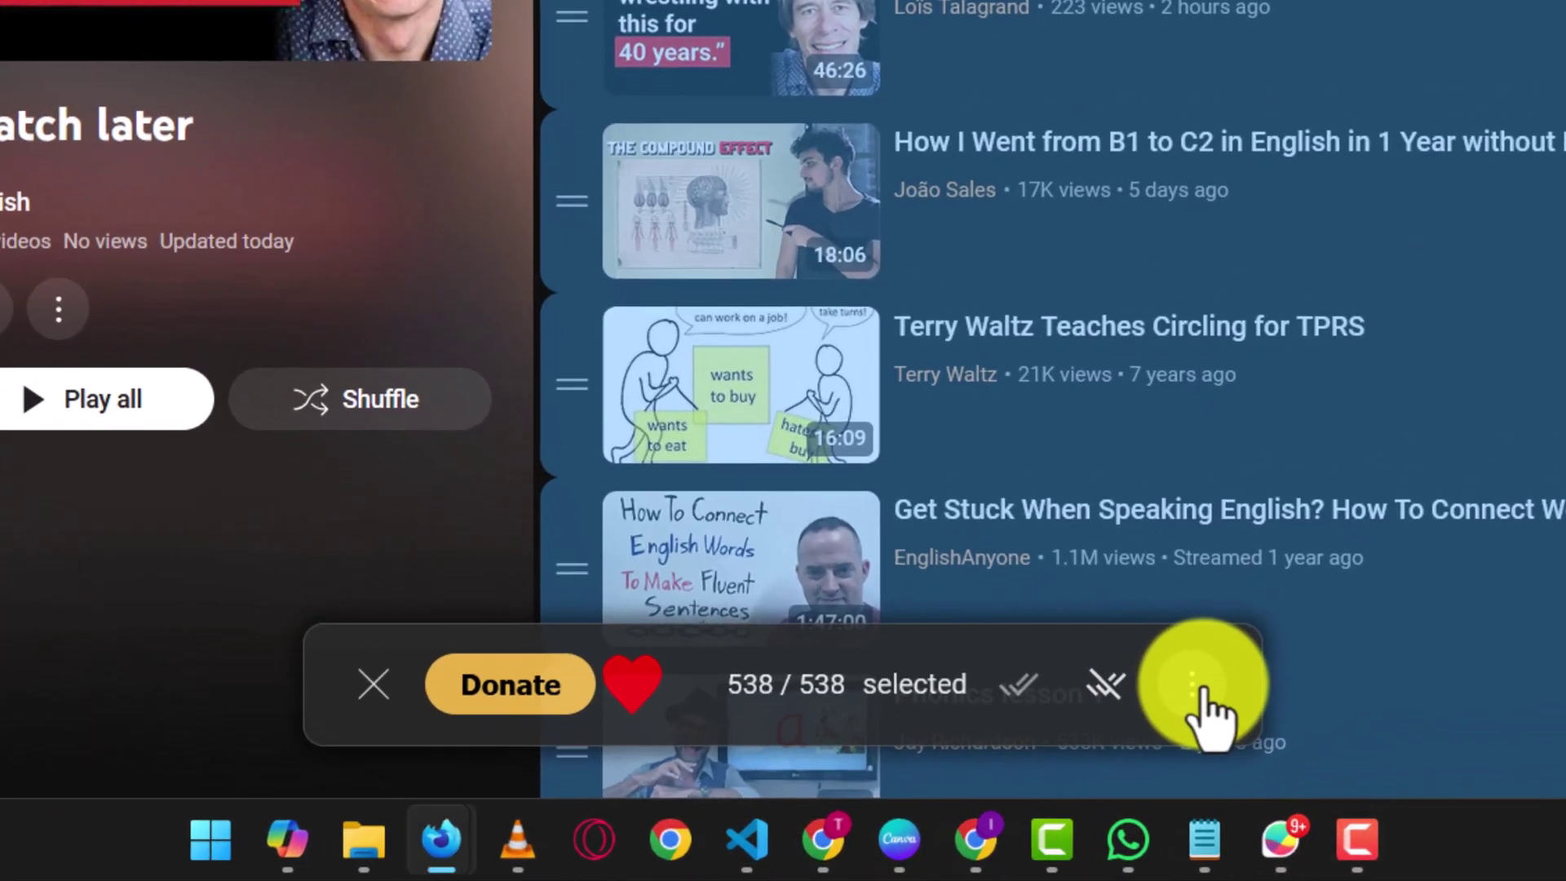
click(1193, 685)
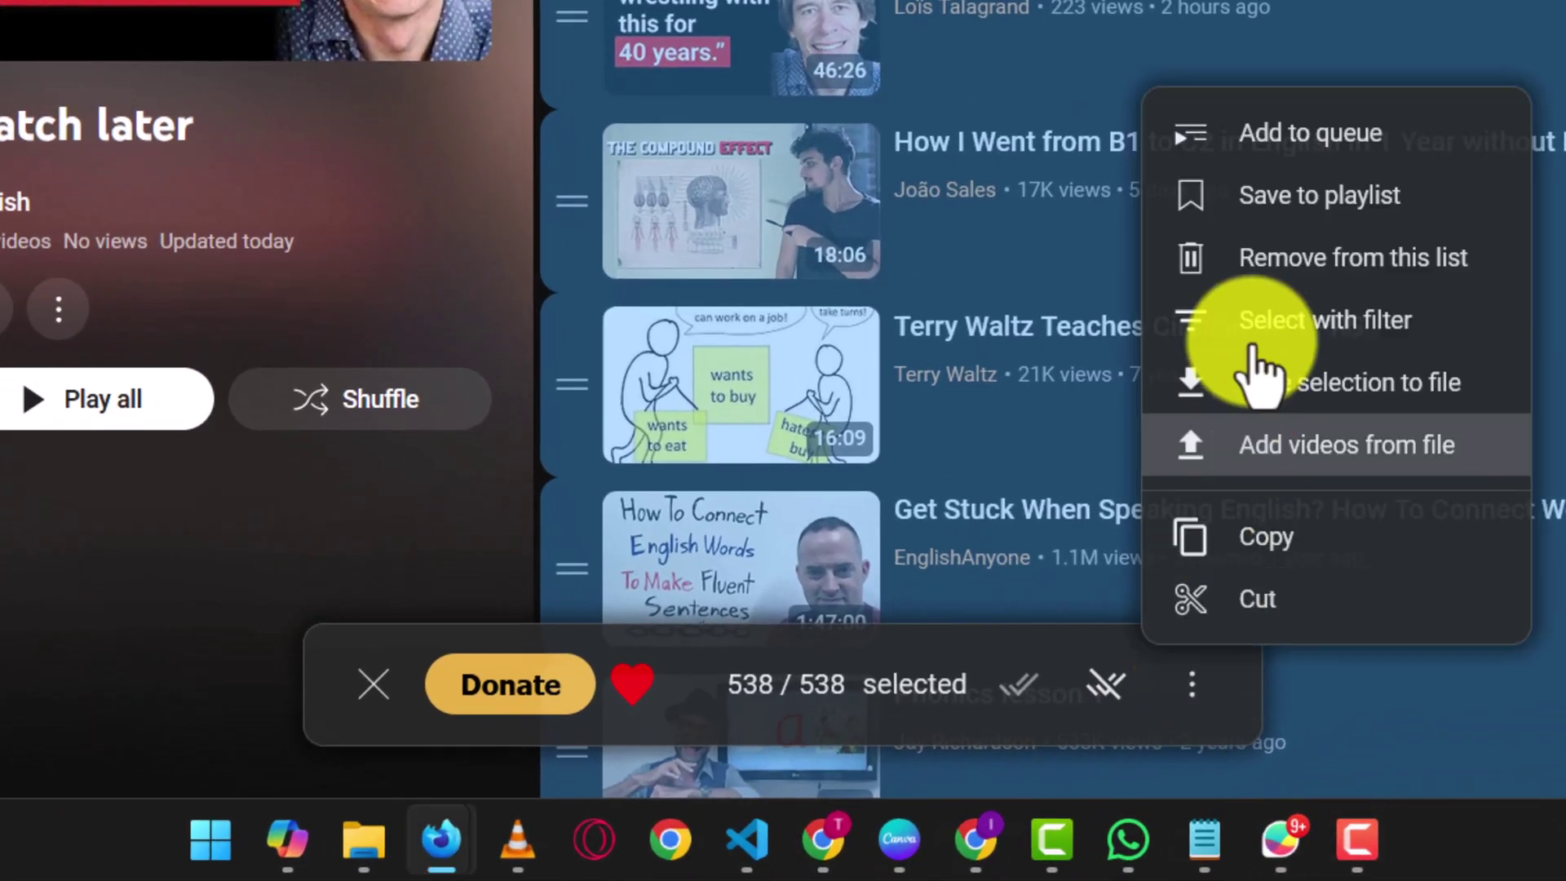
click(1303, 204)
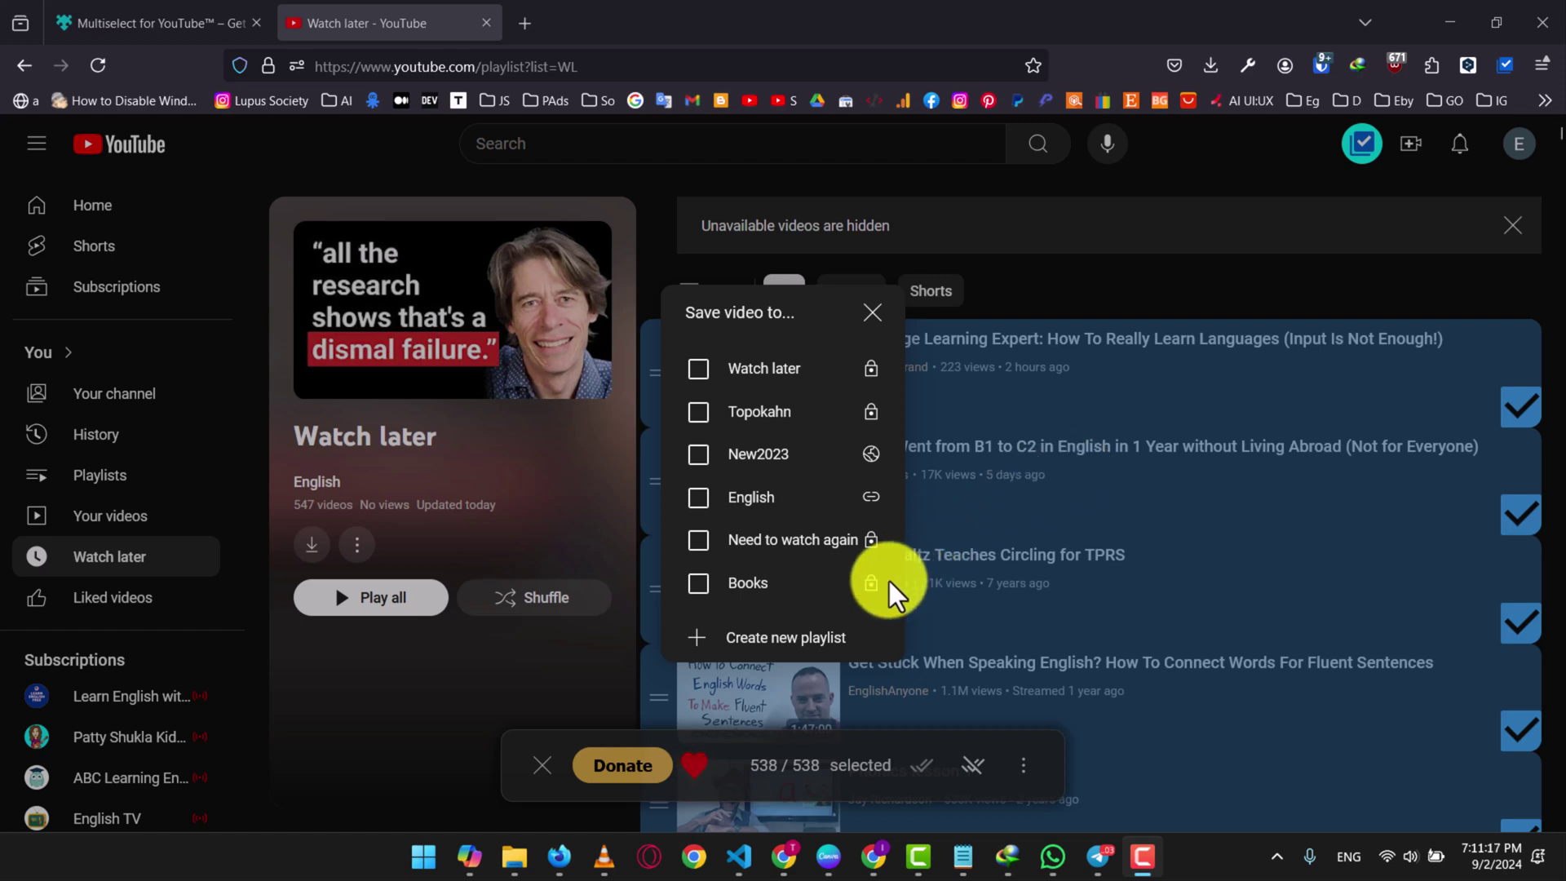
click(781, 641)
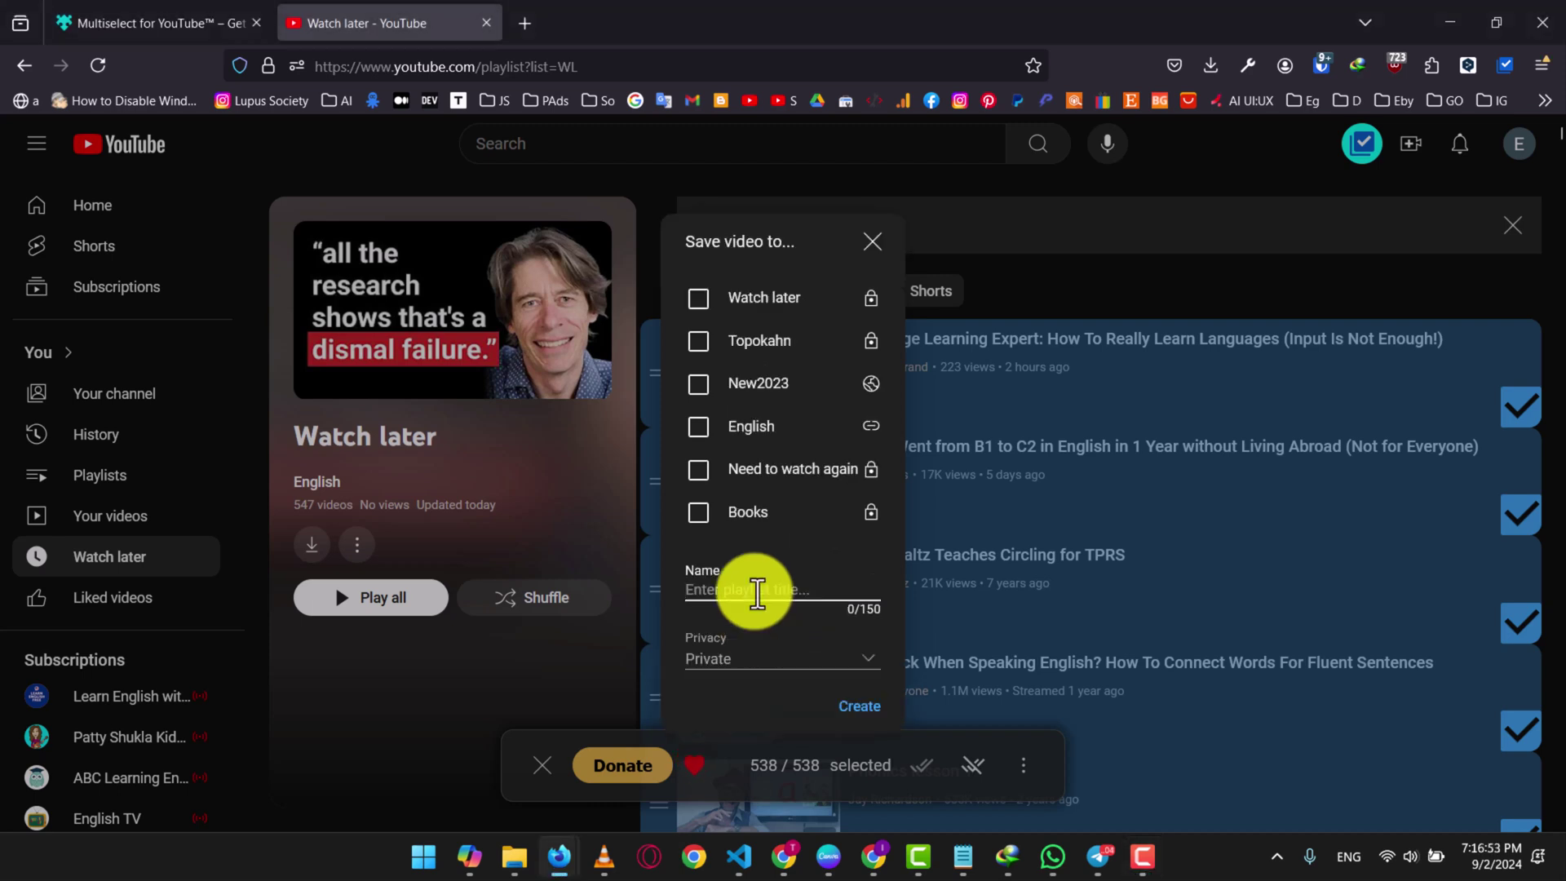
text(English 2025)
click(877, 669)
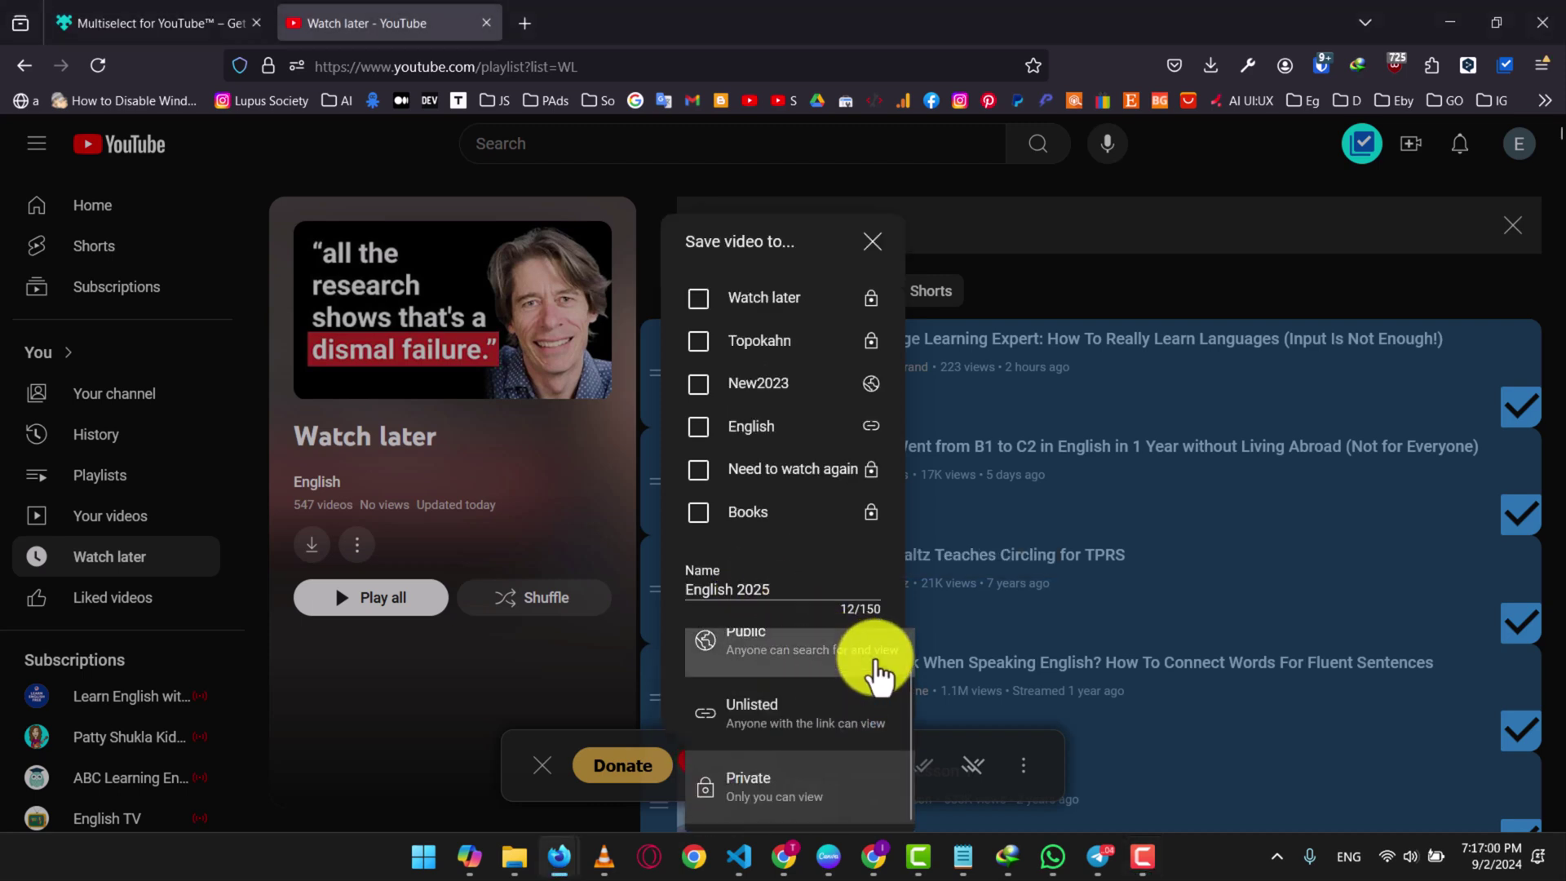
scroll(879, 673, up, 1)
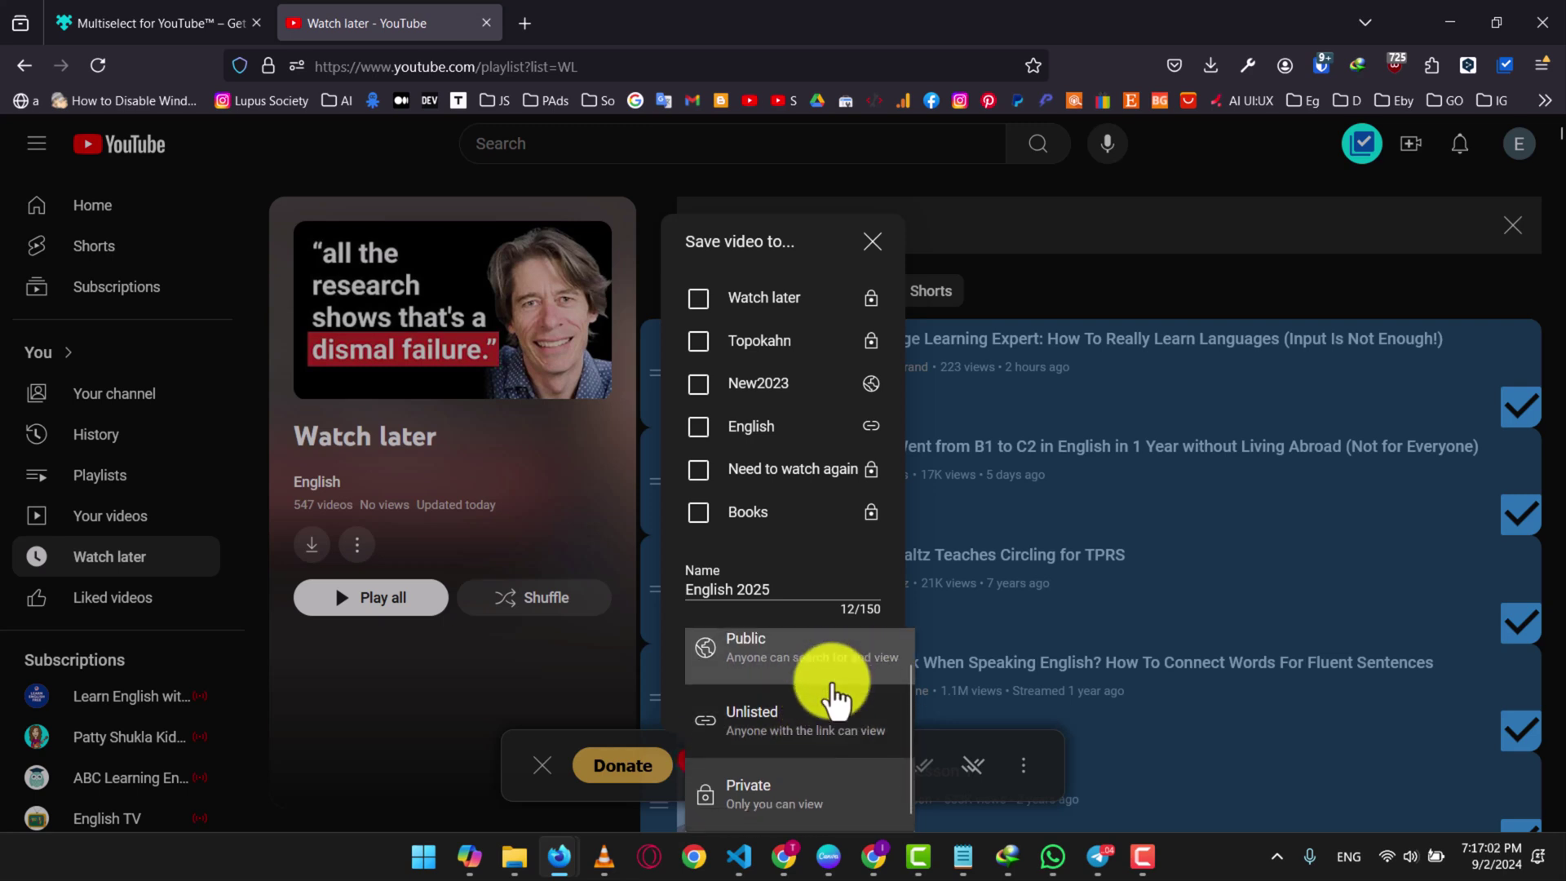
click(811, 719)
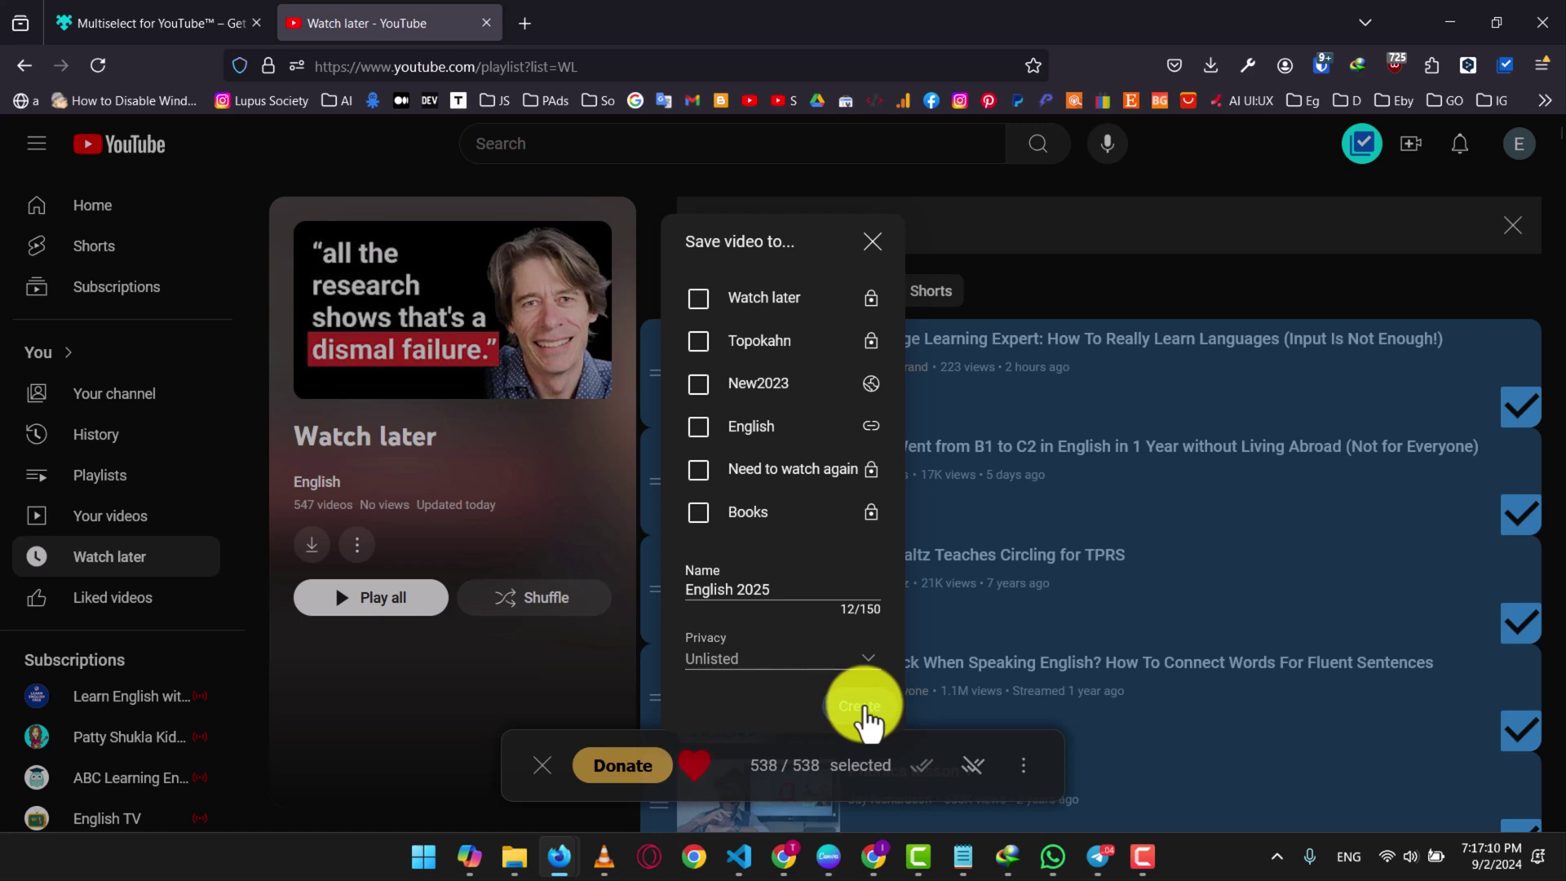
click(866, 714)
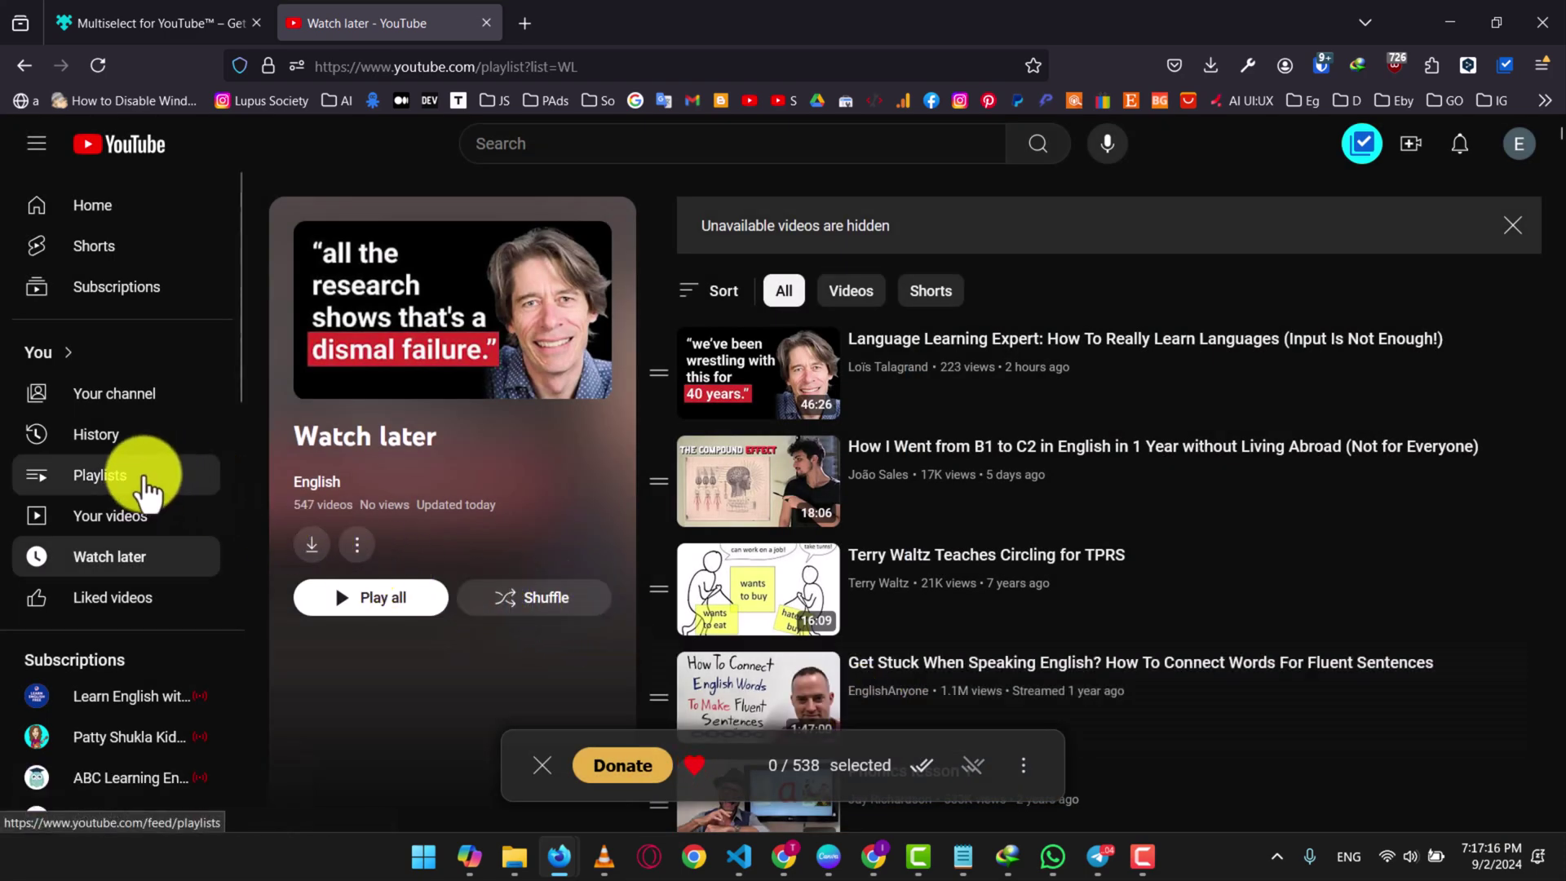
Open English 2025, load and select all 538 videos, and remove them from the playlist
click(143, 483)
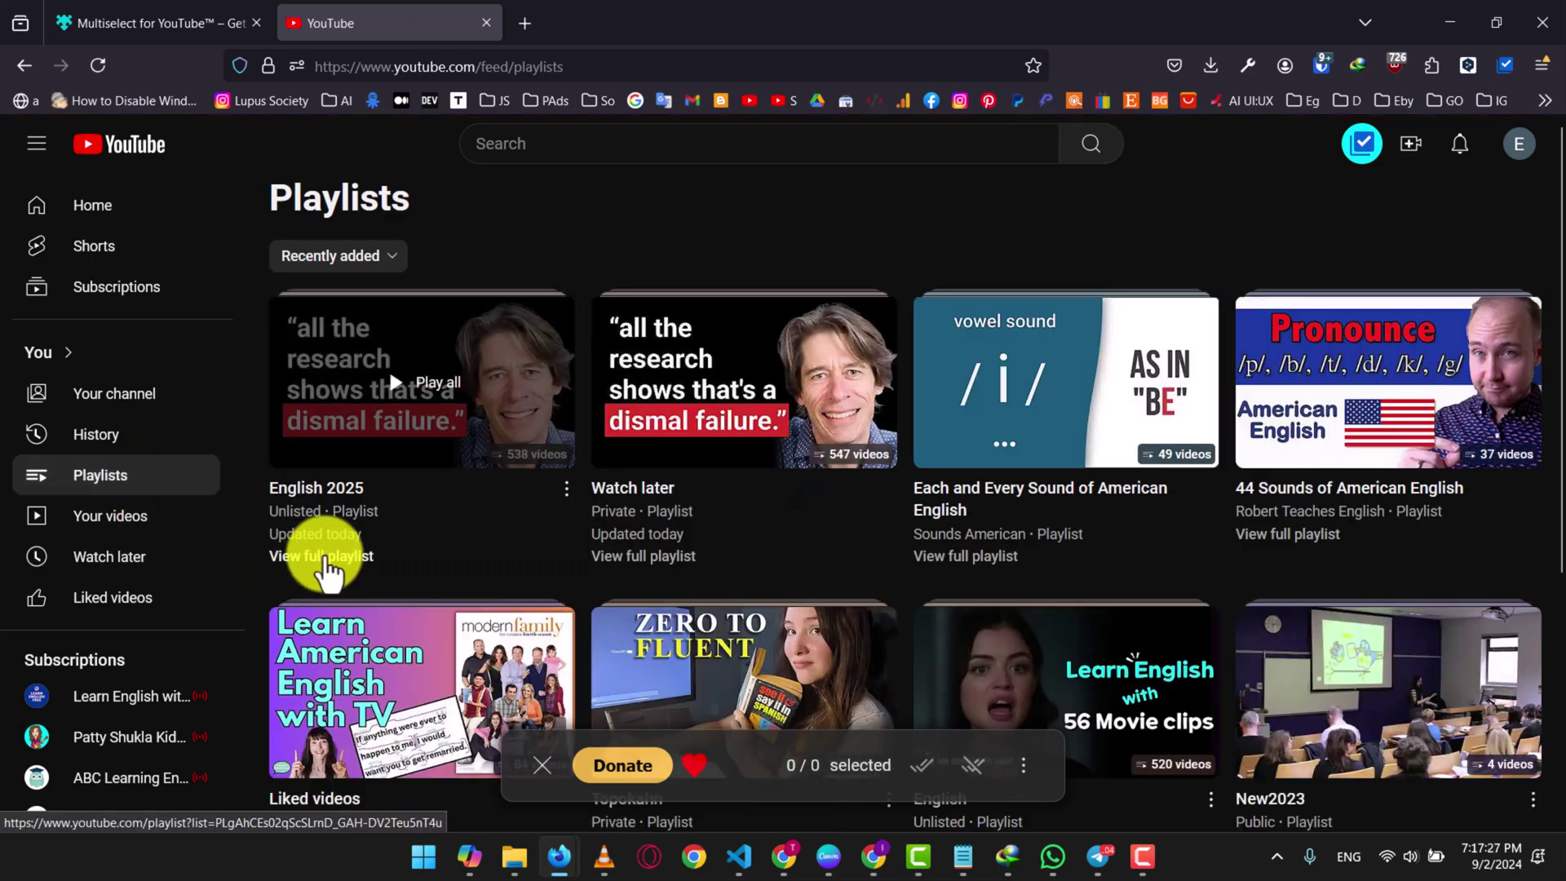
click(326, 557)
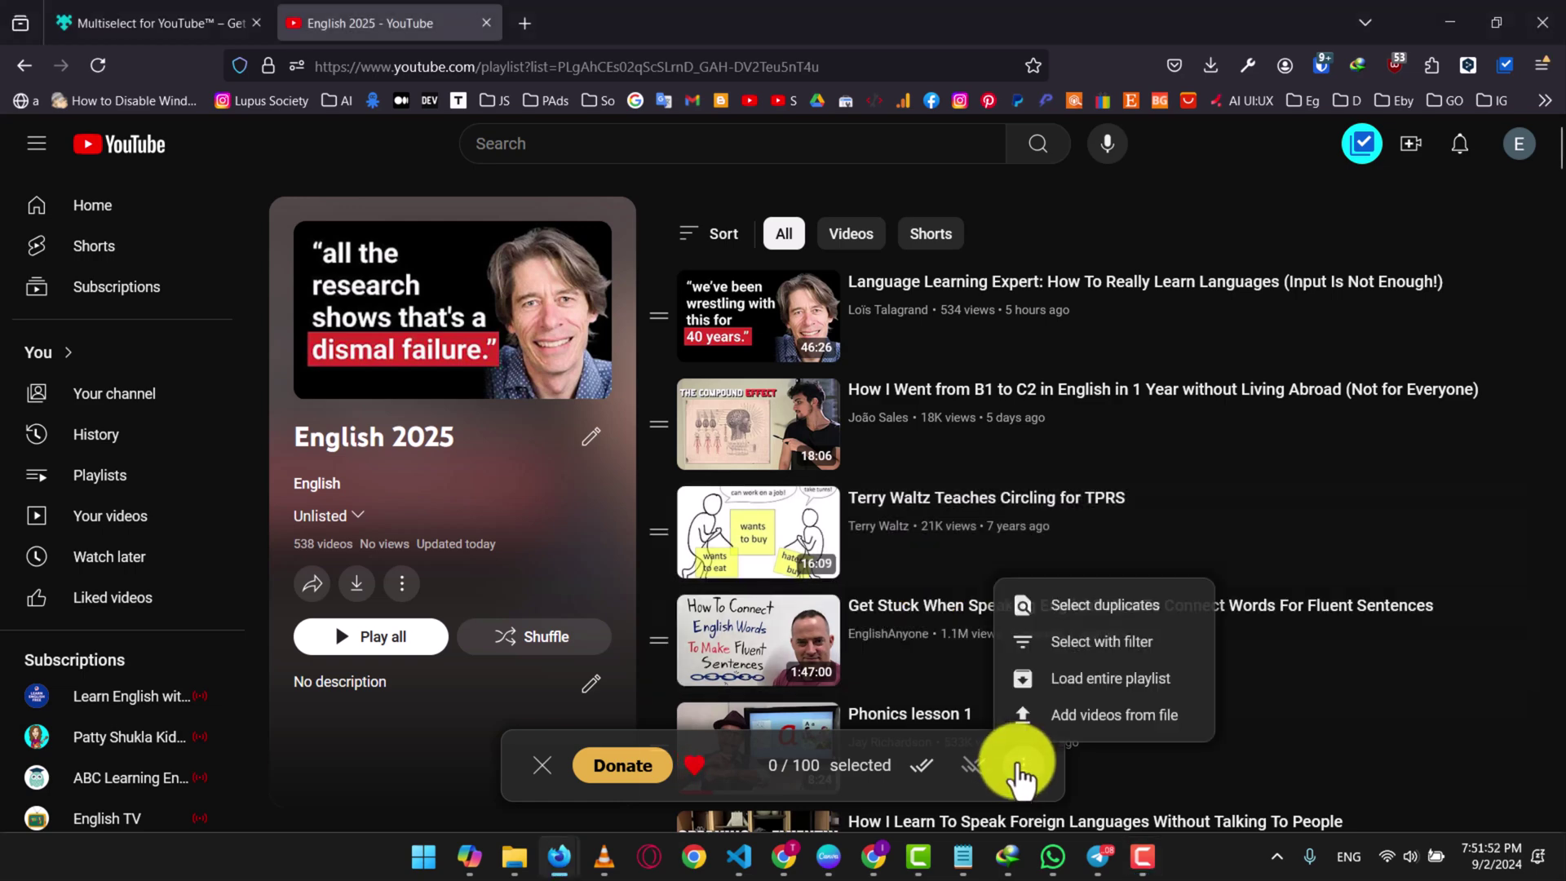
click(1061, 680)
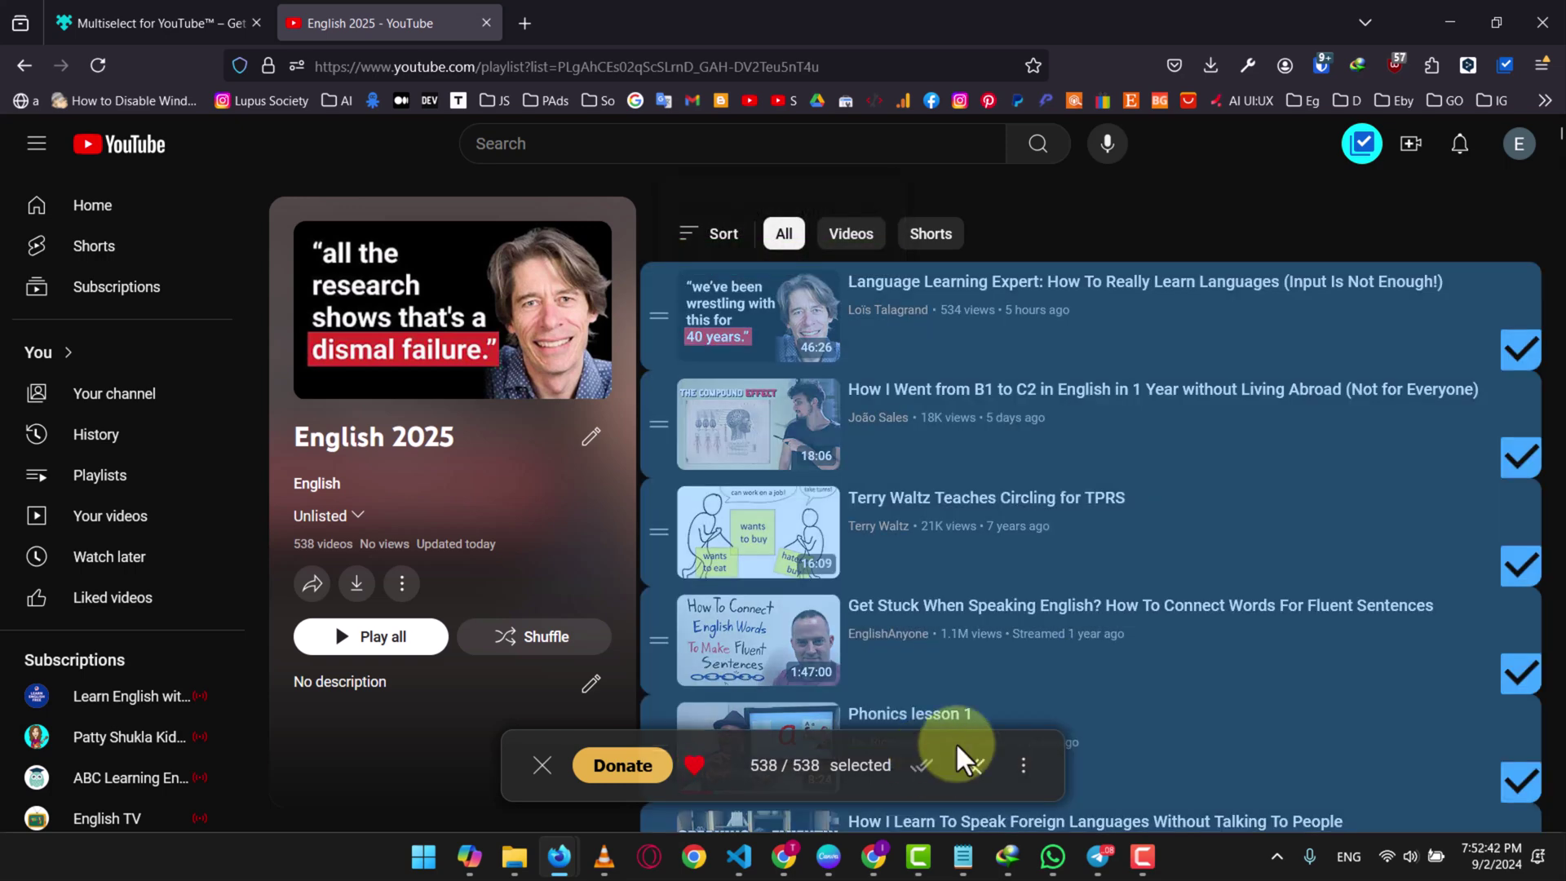
click(1023, 765)
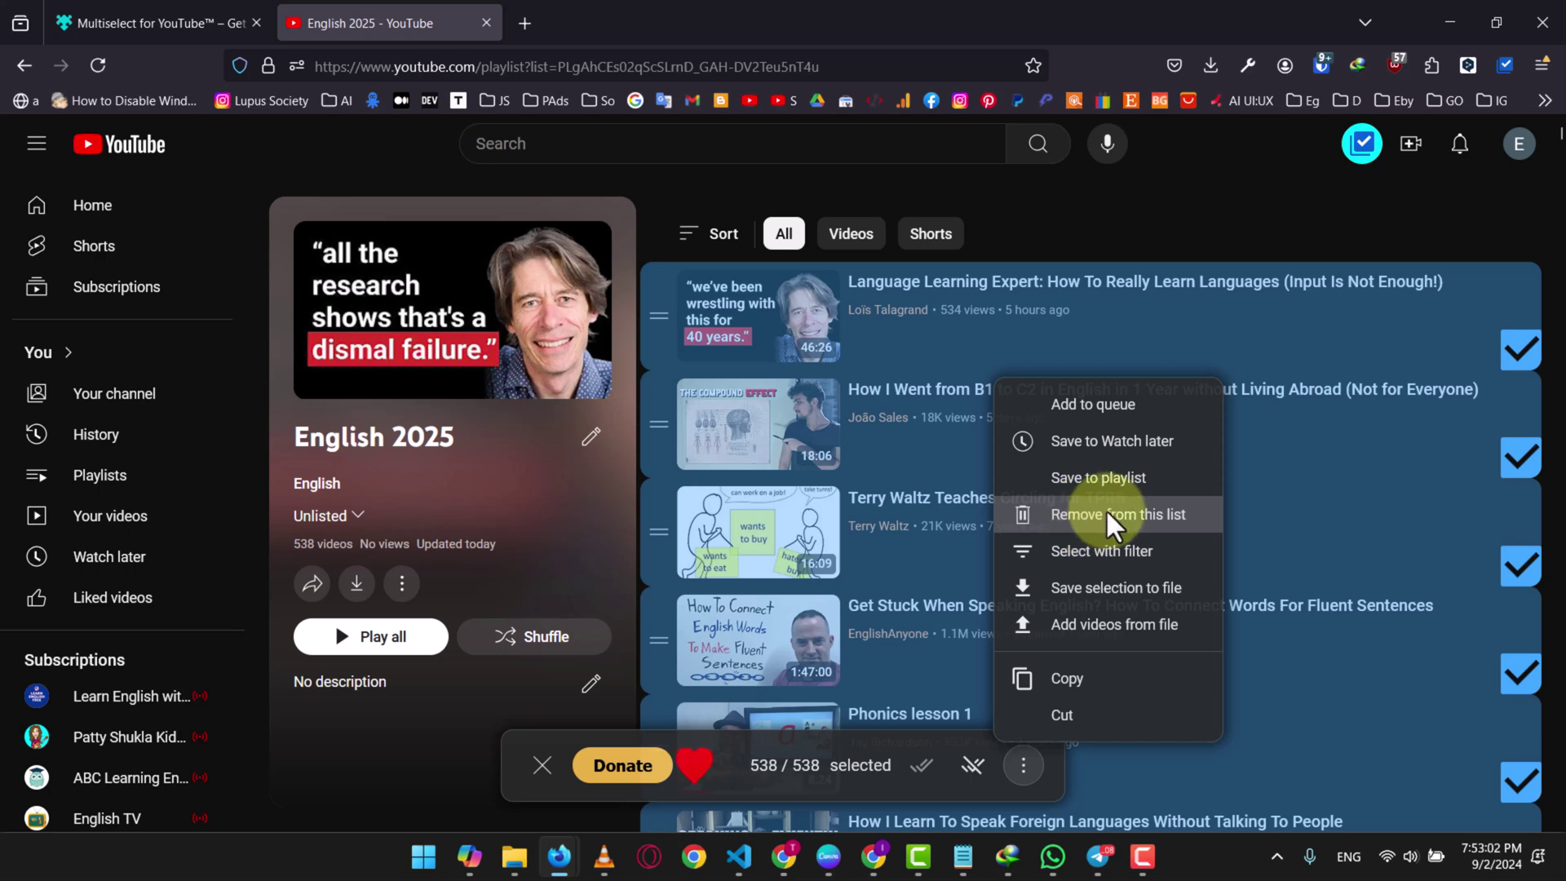
click(1104, 513)
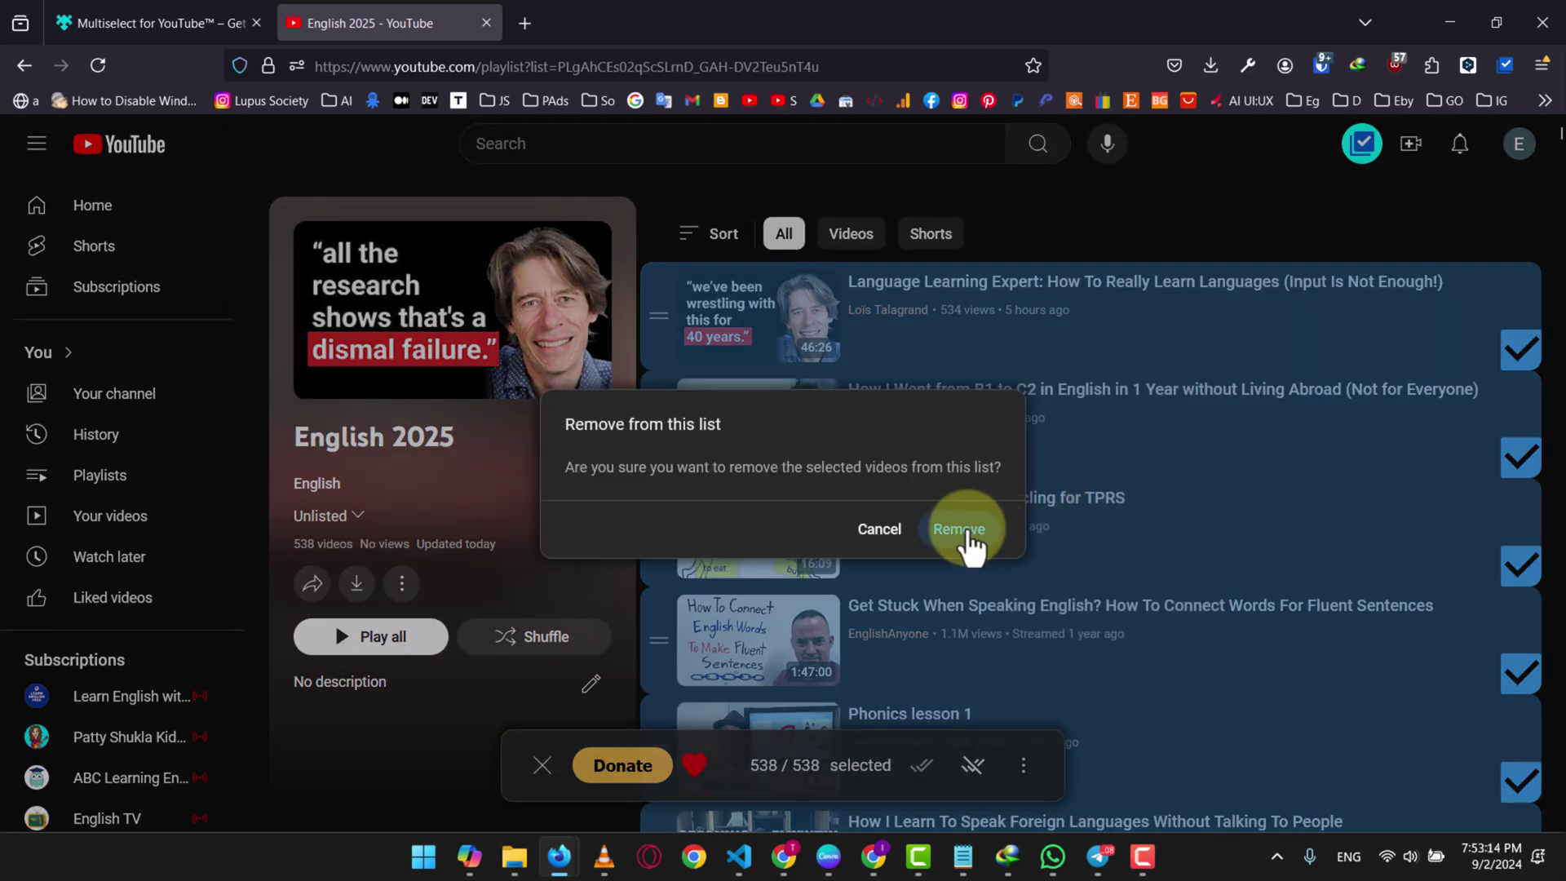
click(961, 530)
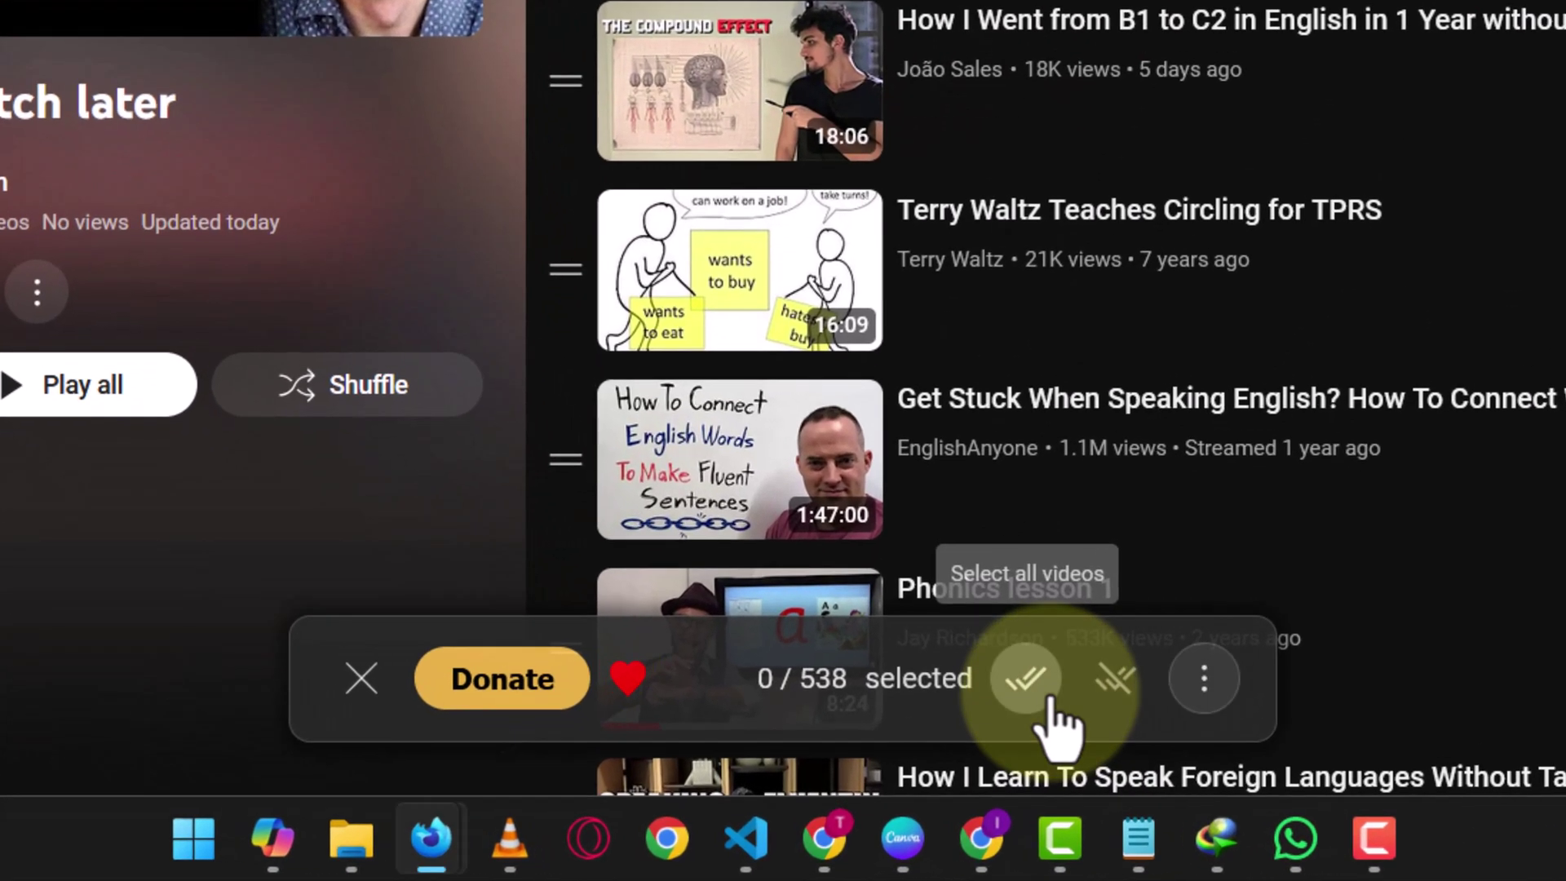
Select all 538 Watch later videos and export them as JSON to youtube-links.json
click(938, 756)
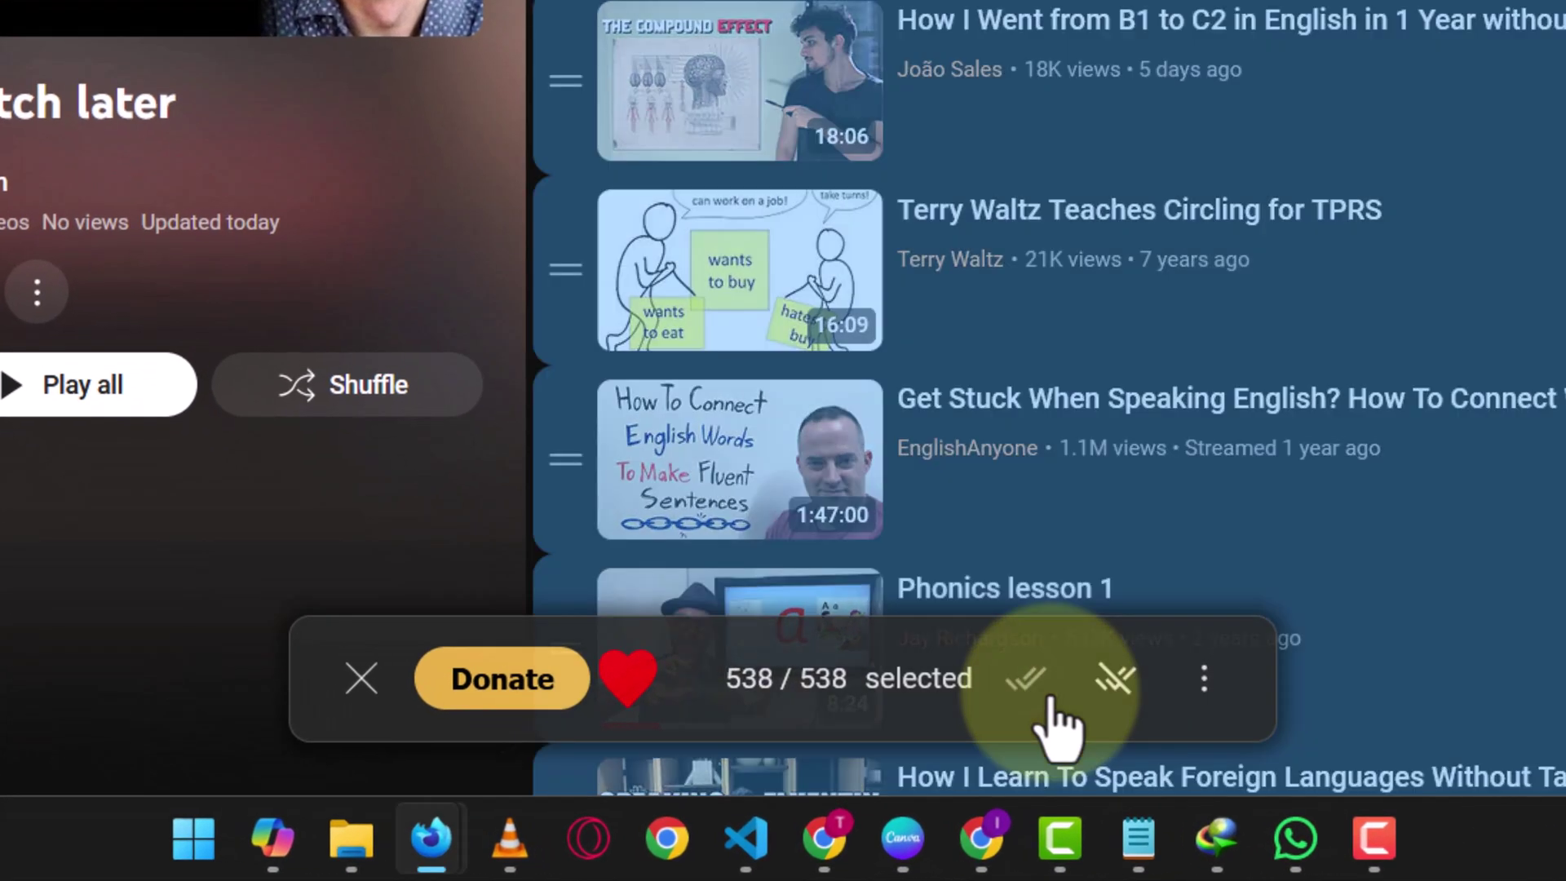
click(1204, 678)
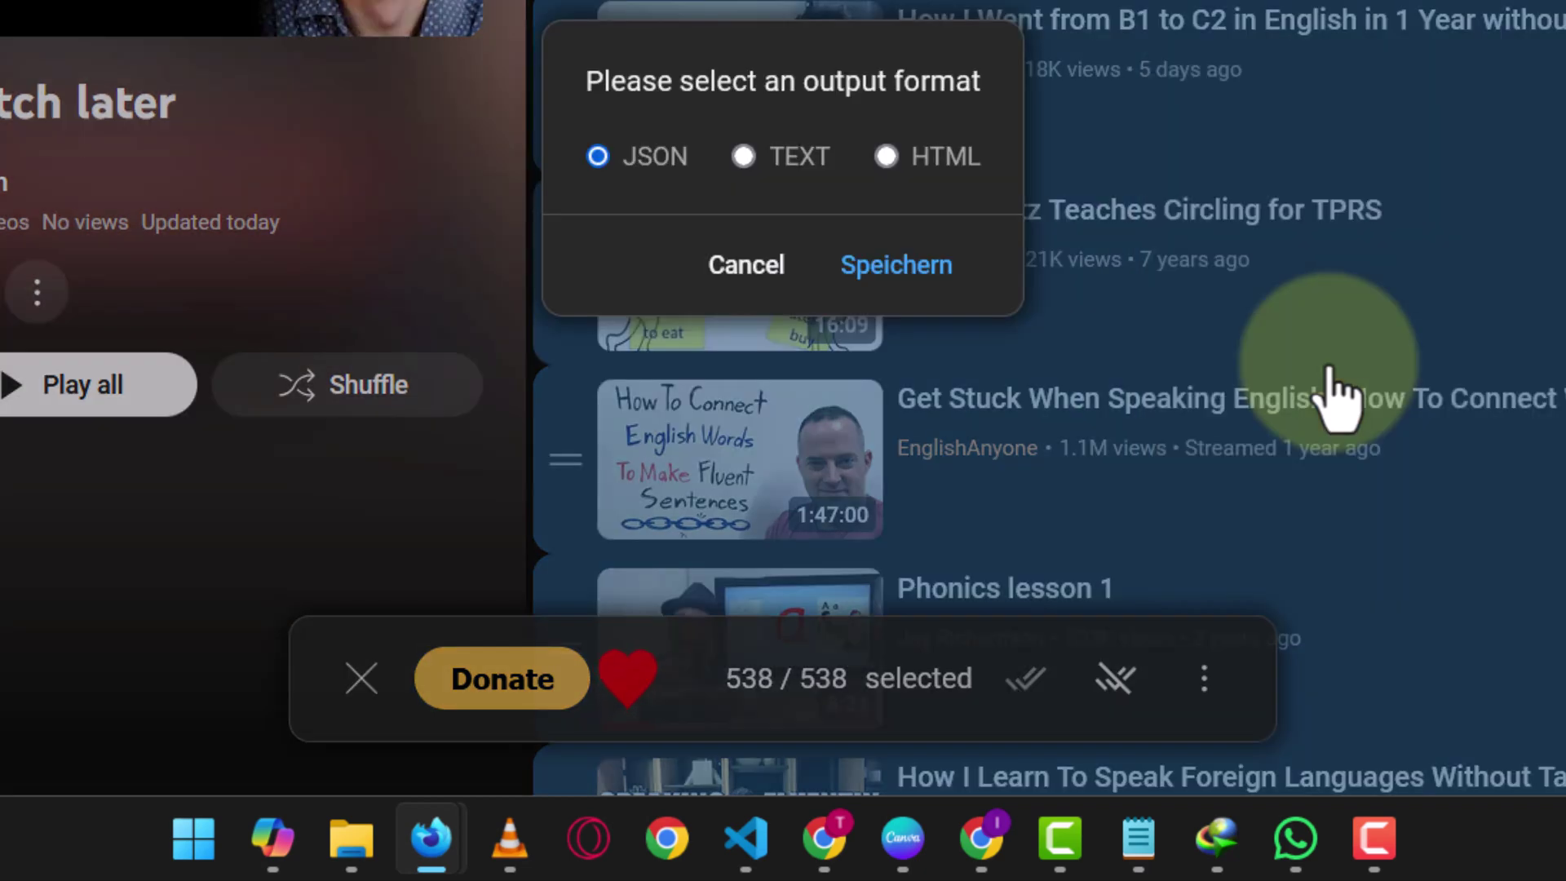
click(1326, 373)
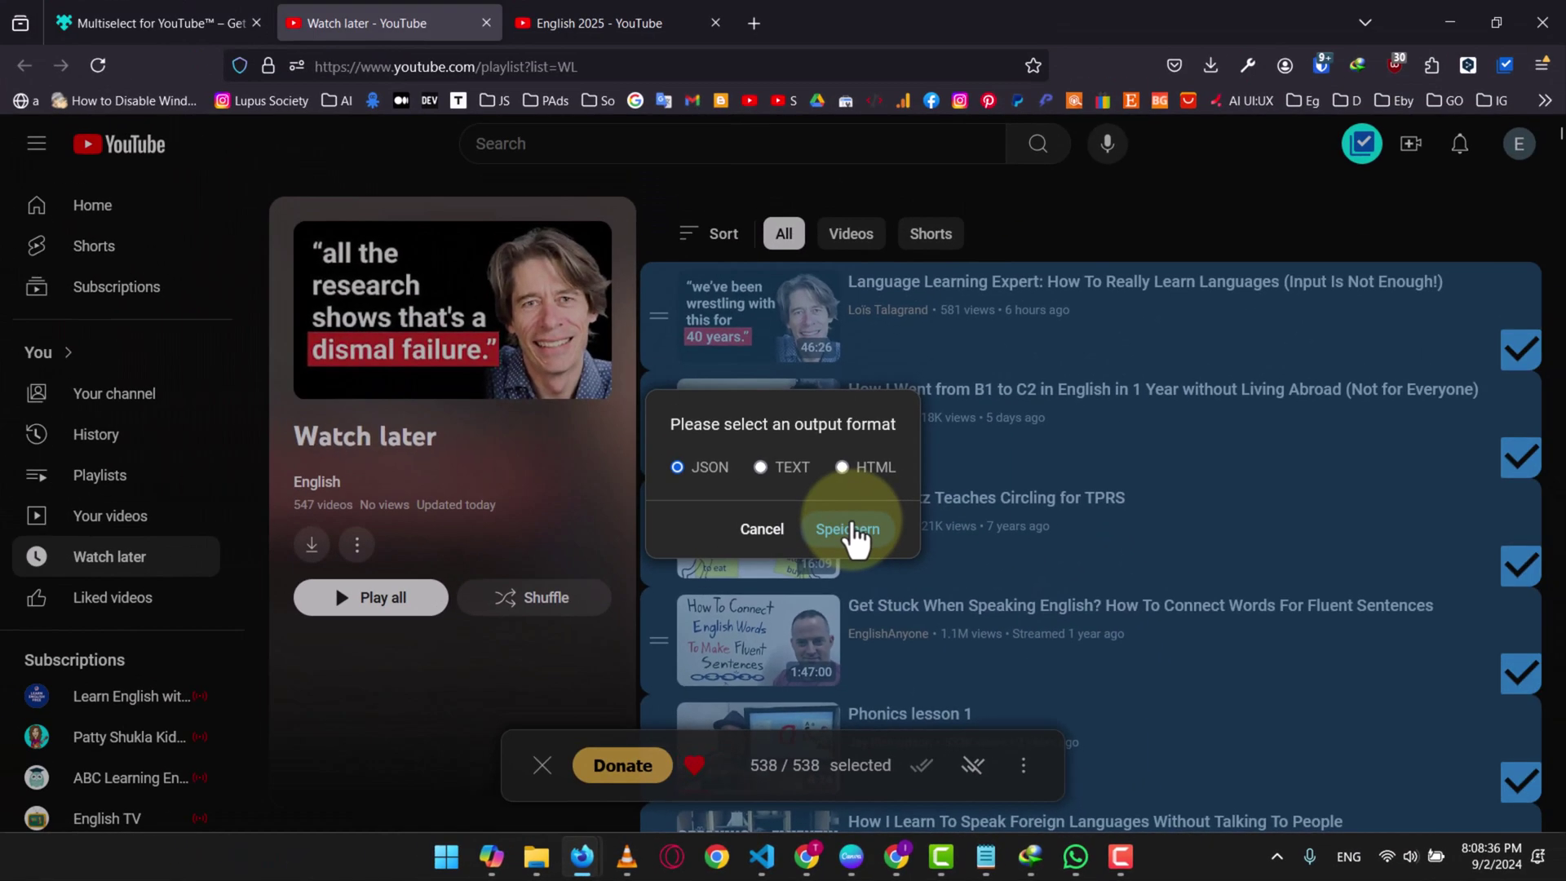
click(897, 265)
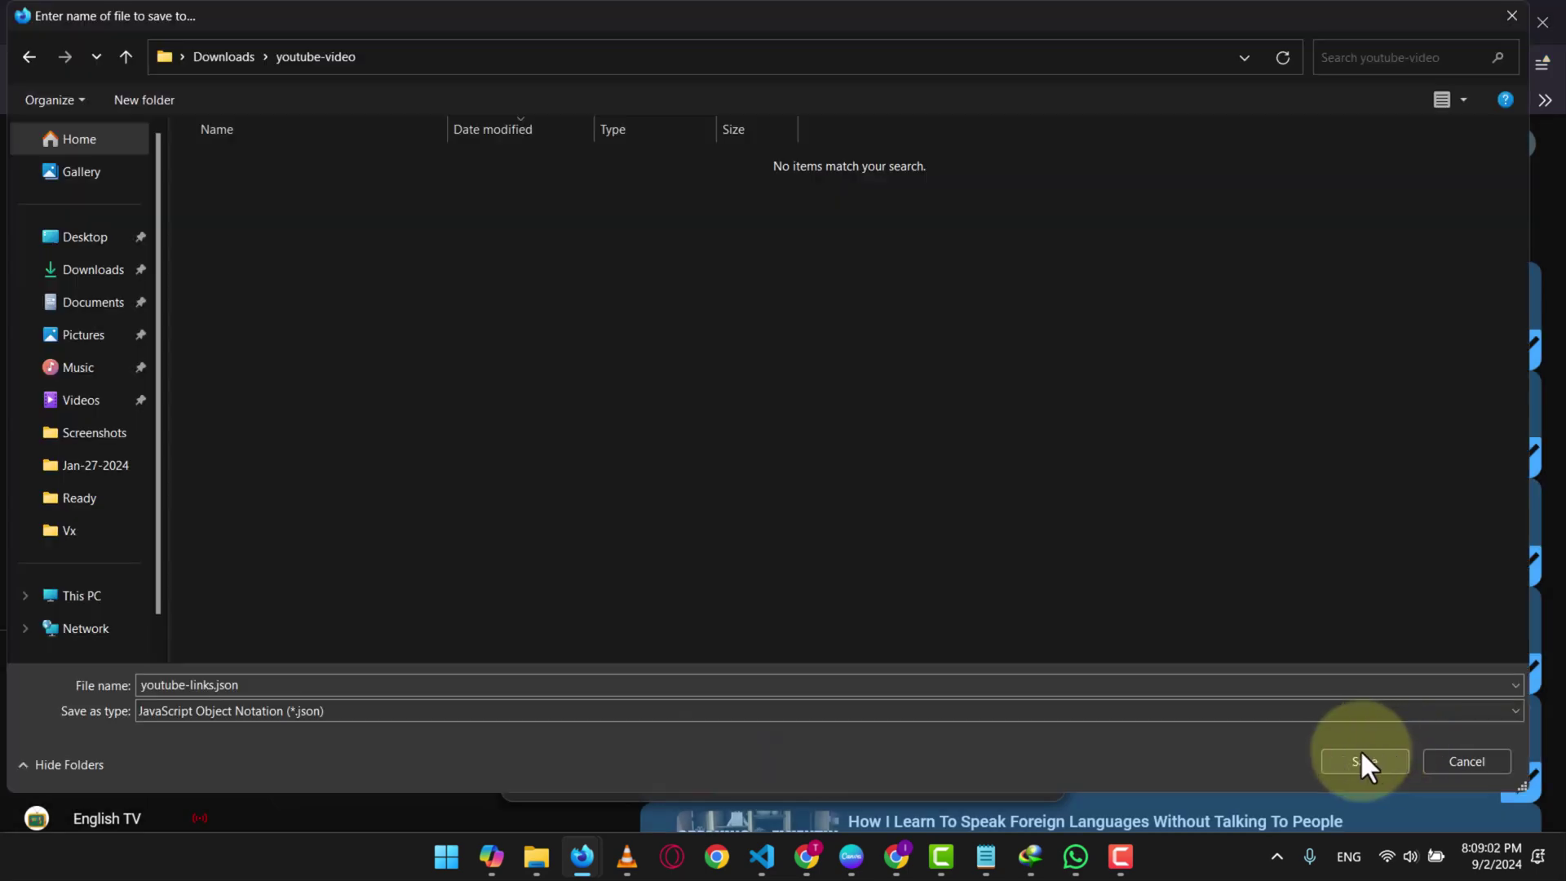
click(1361, 761)
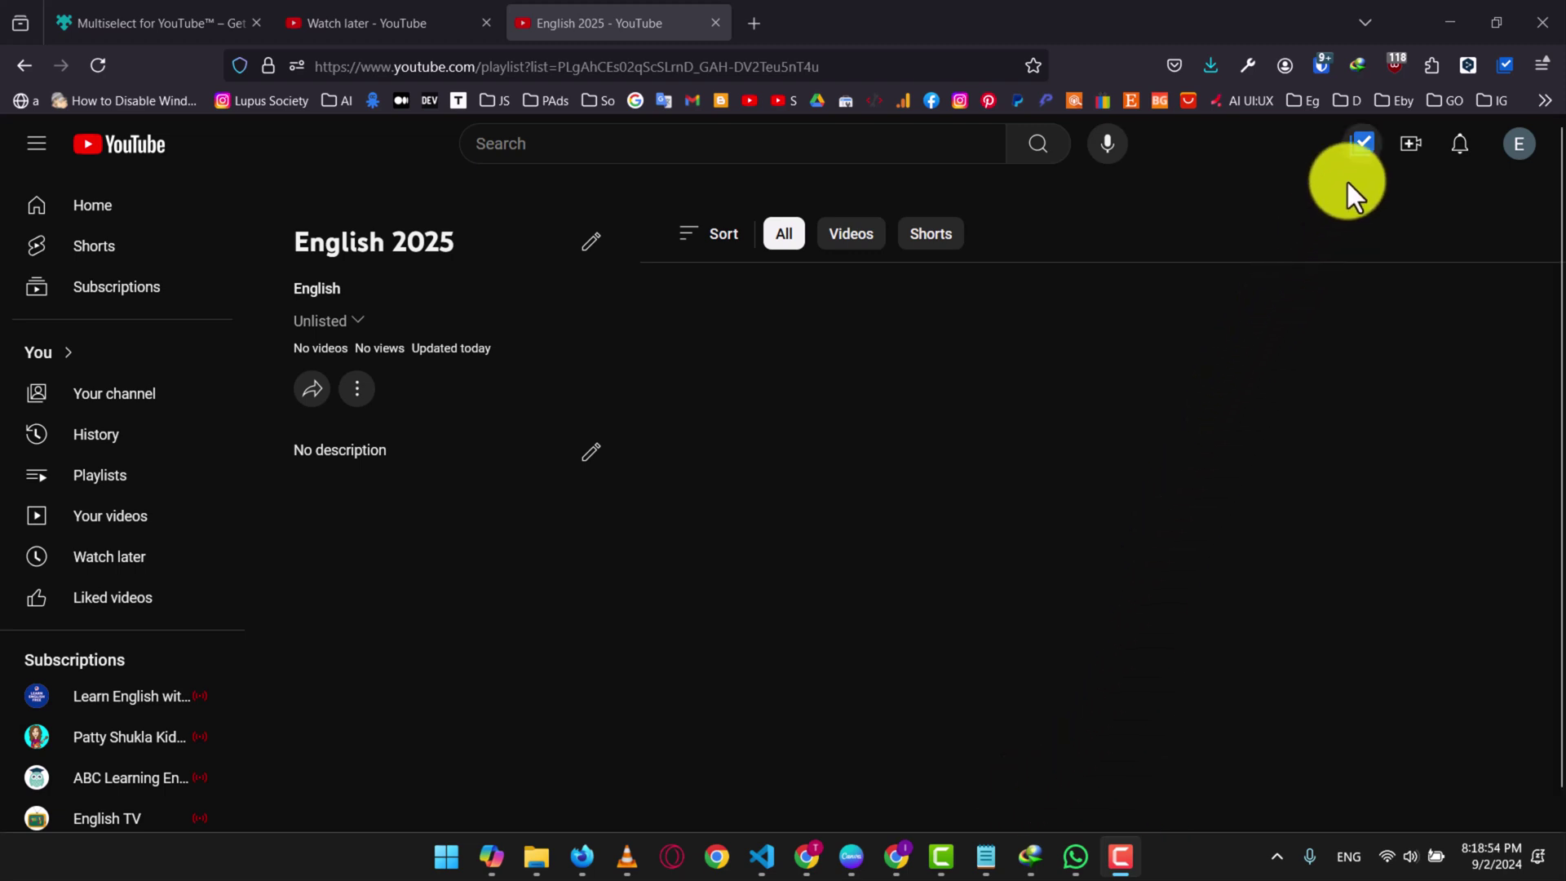
Add the videos from youtube-links.json to English 2025 using Multiselect's Add videos from file
click(1363, 147)
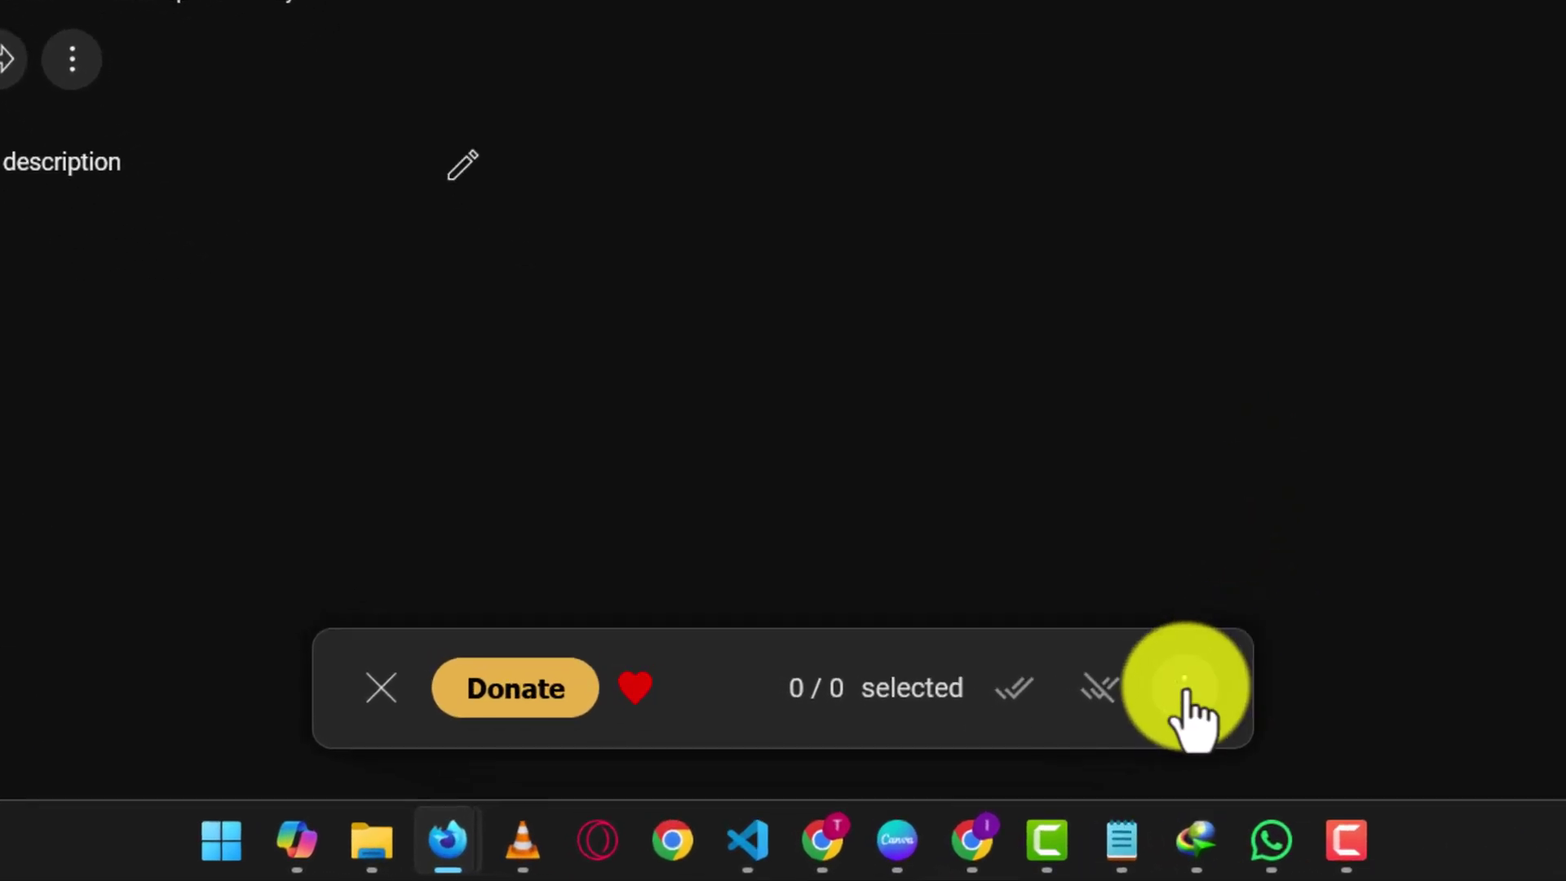
click(1184, 689)
click(1327, 602)
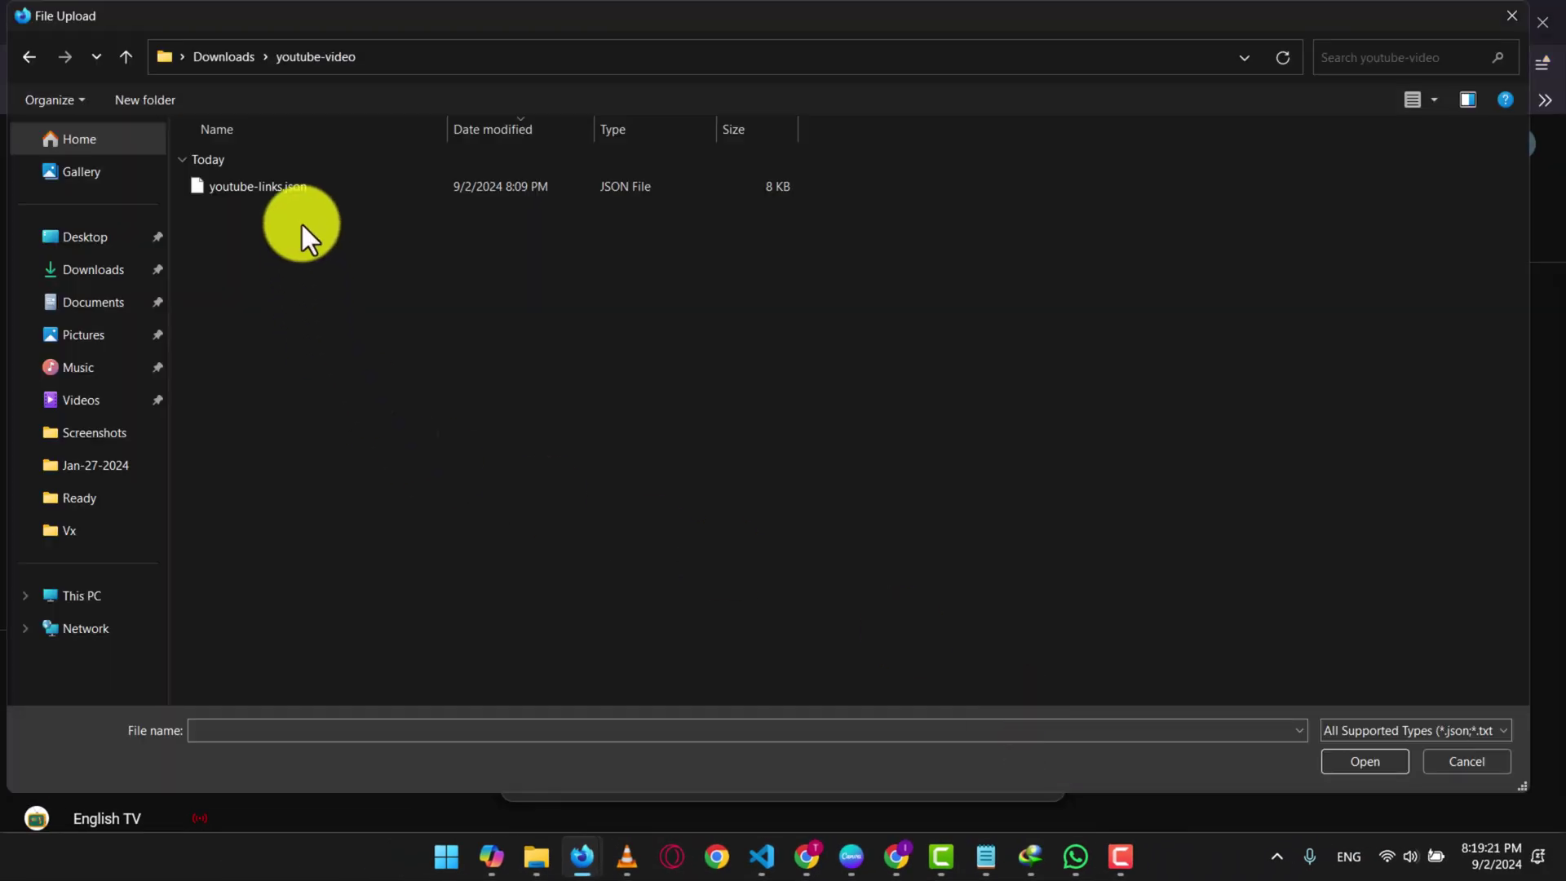
click(292, 187)
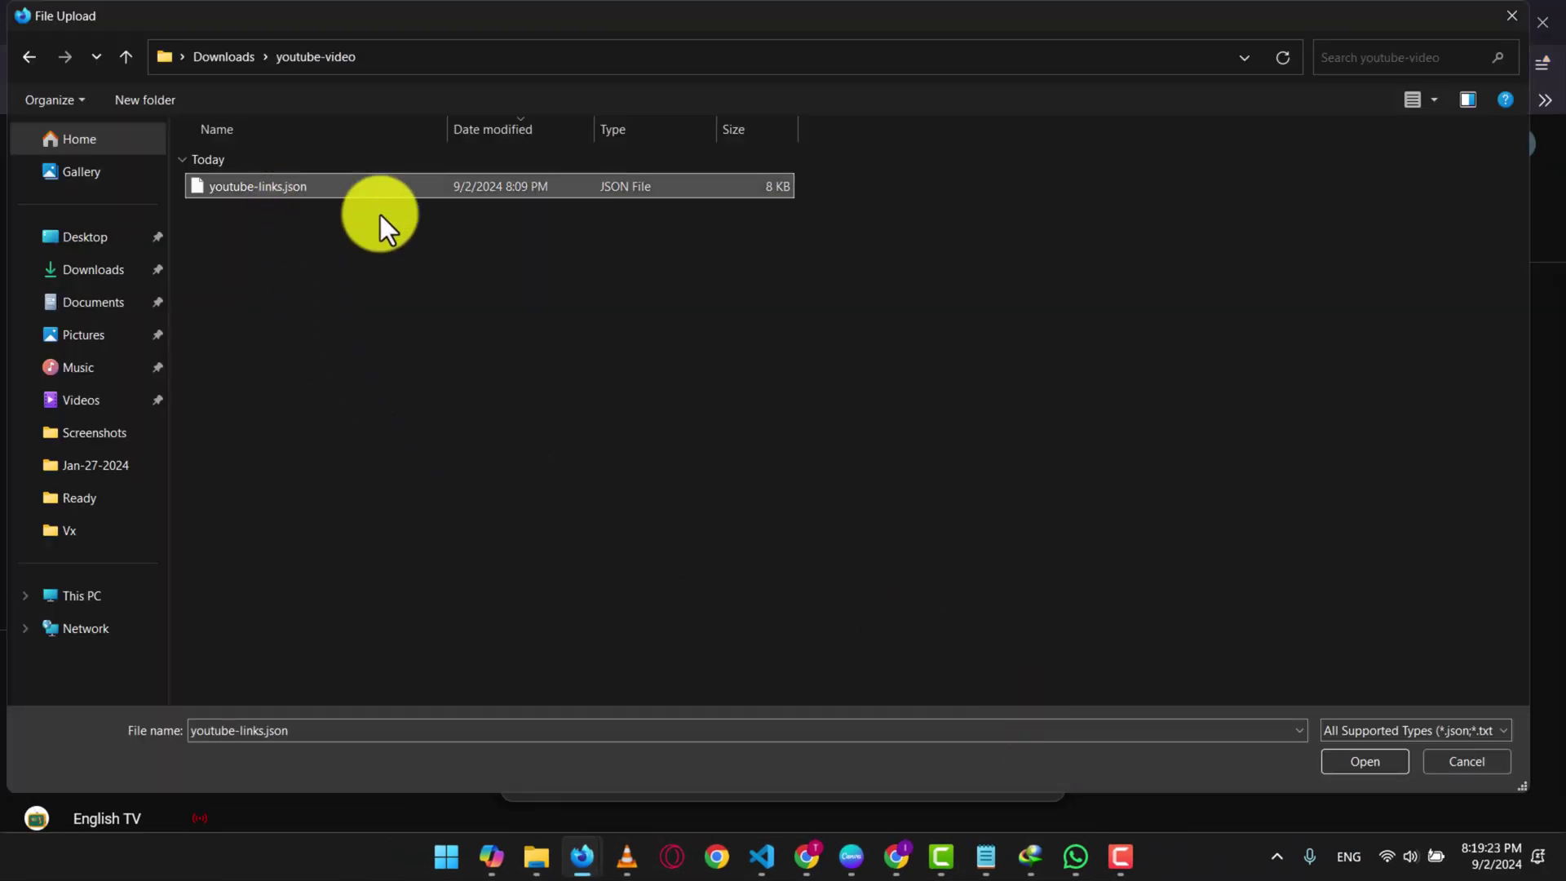
click(1354, 767)
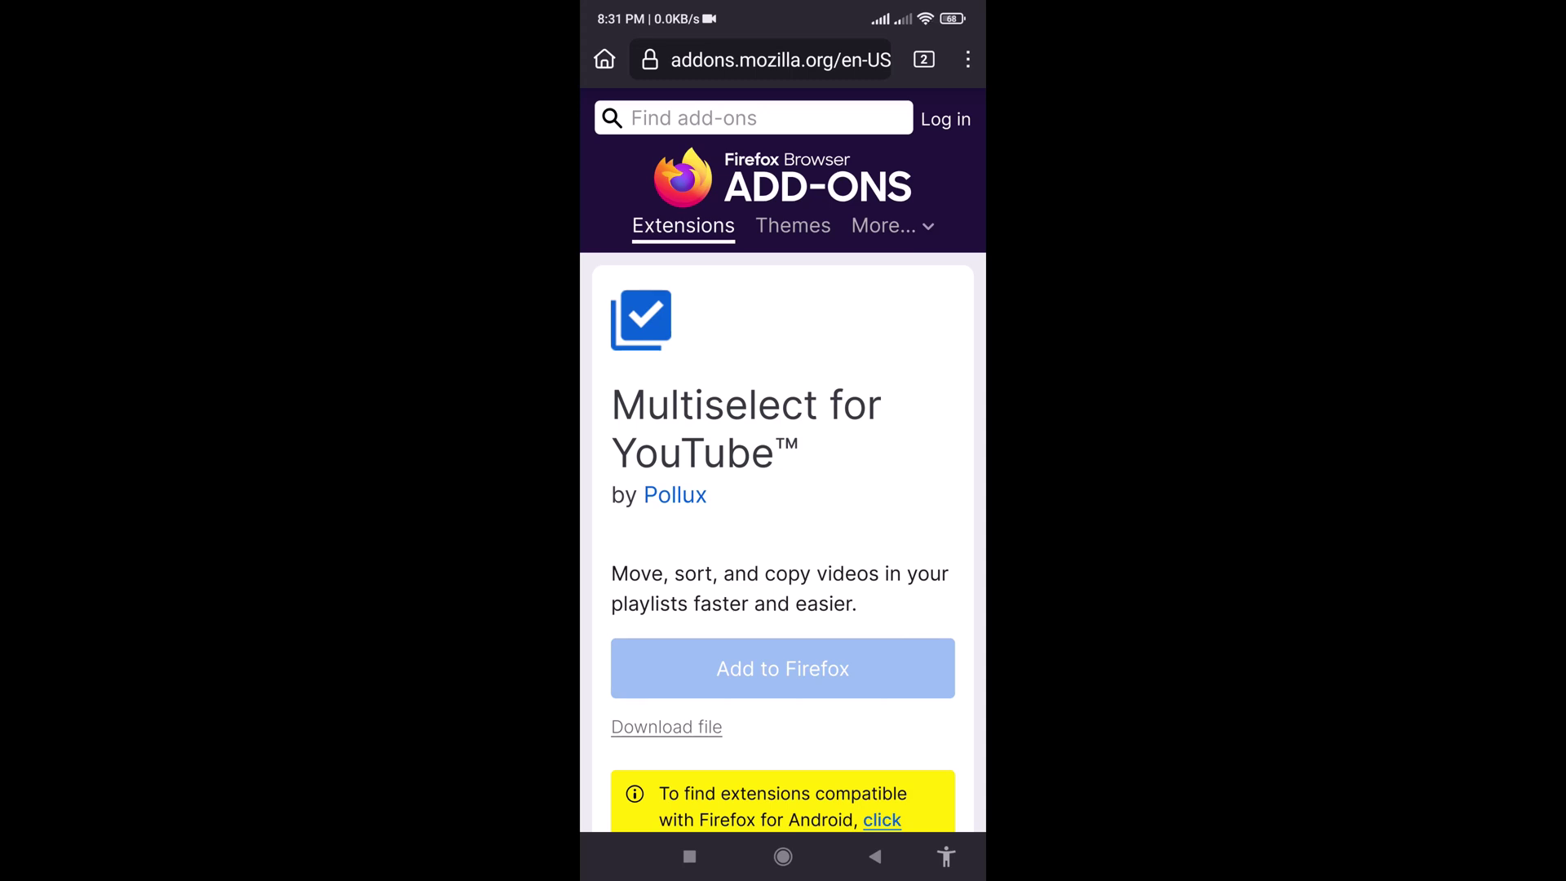
In Firefox for Android, switch to desktop site and add Multiselect for YouTube, granting its permissions
click(968, 59)
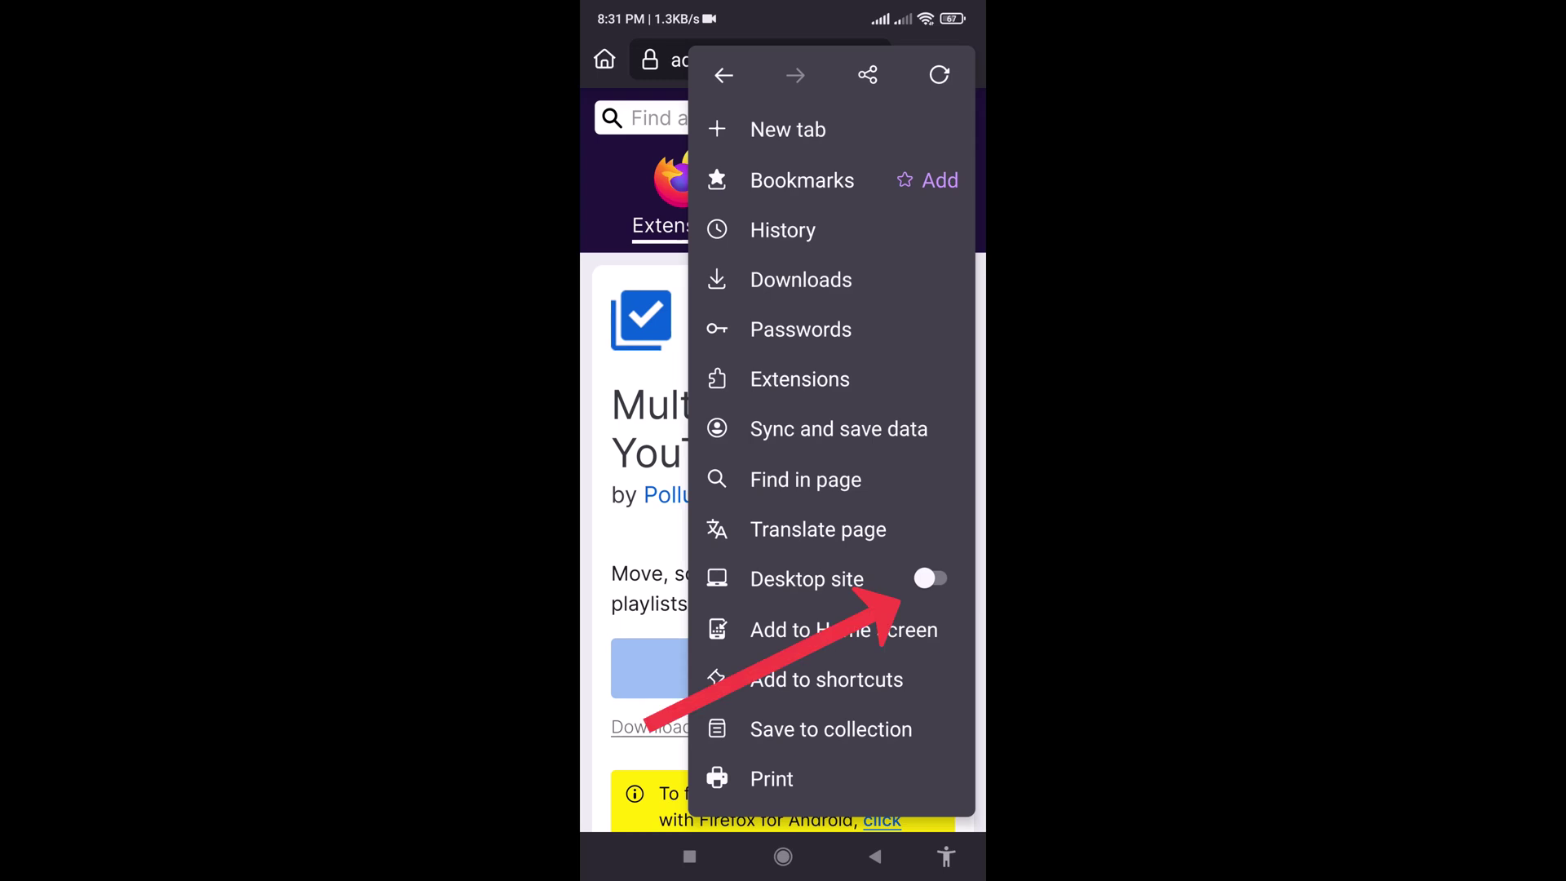
click(930, 579)
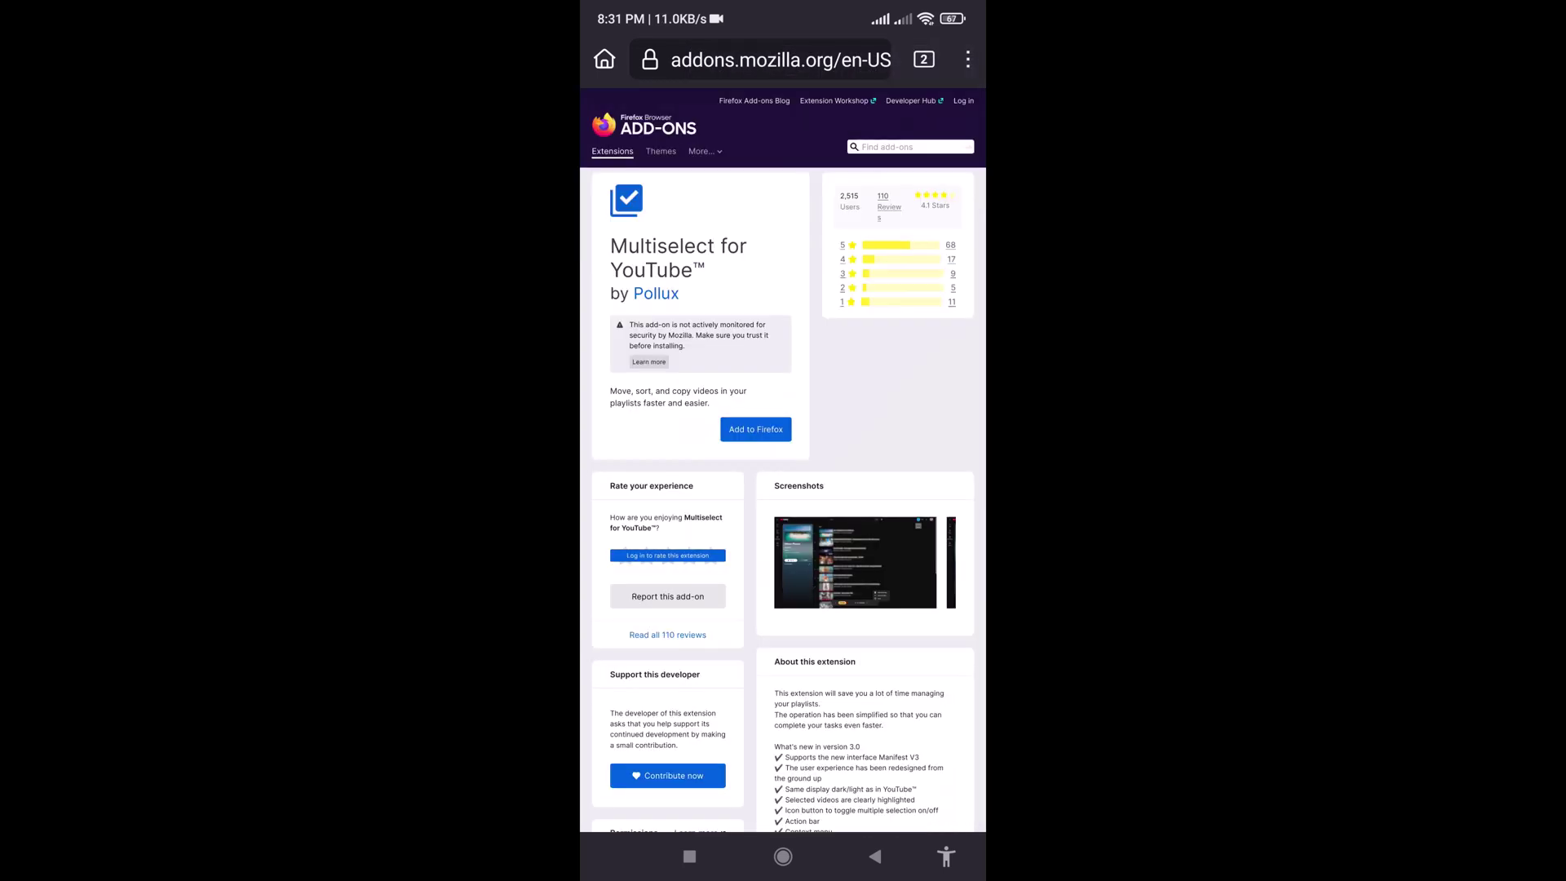
click(755, 429)
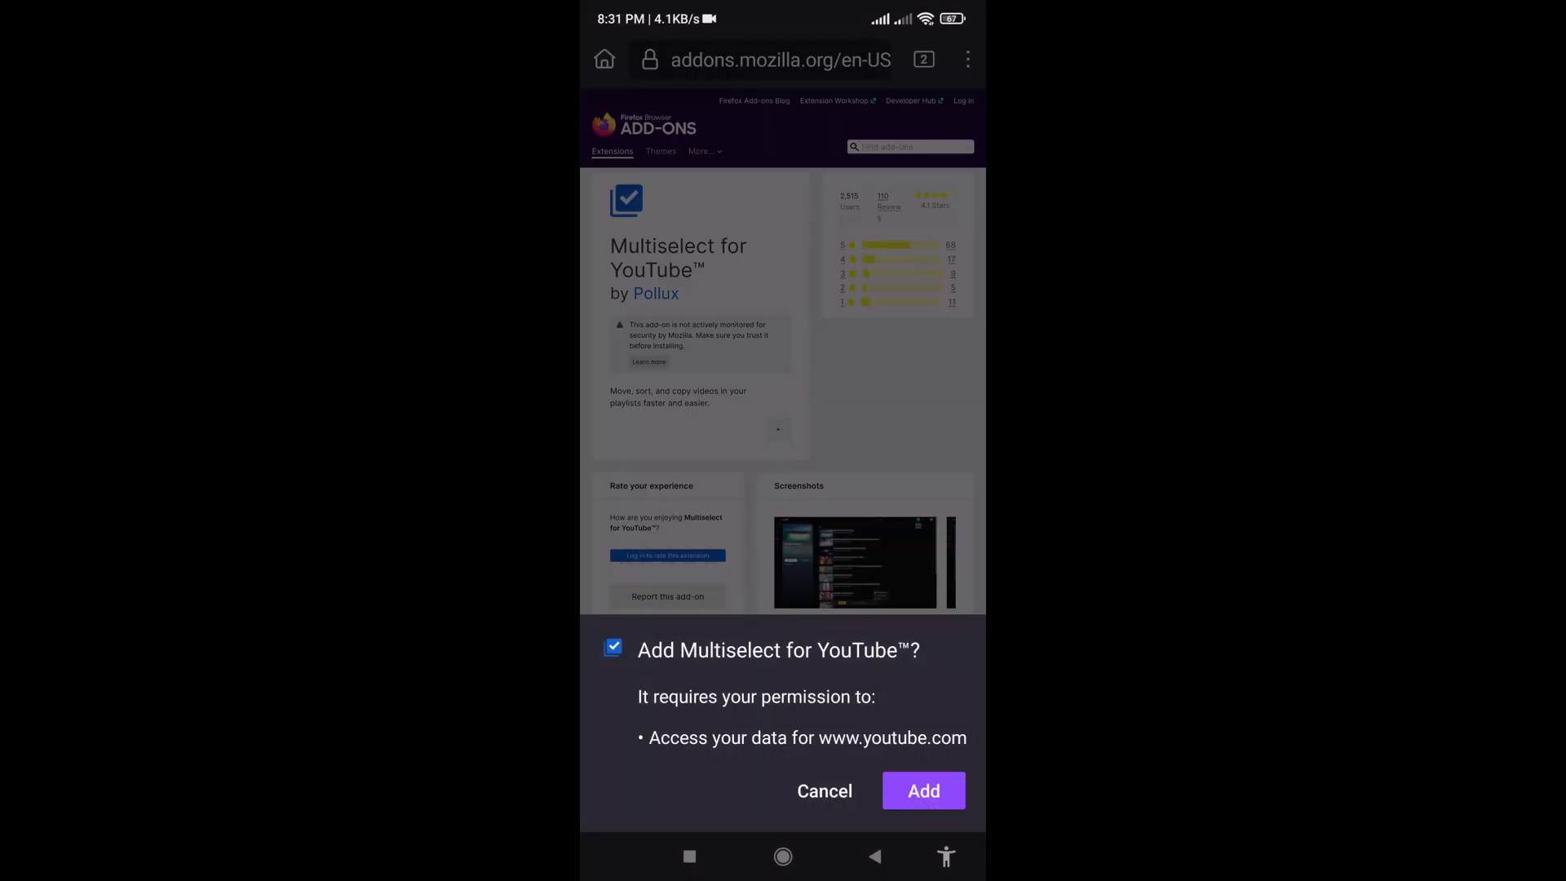
click(925, 790)
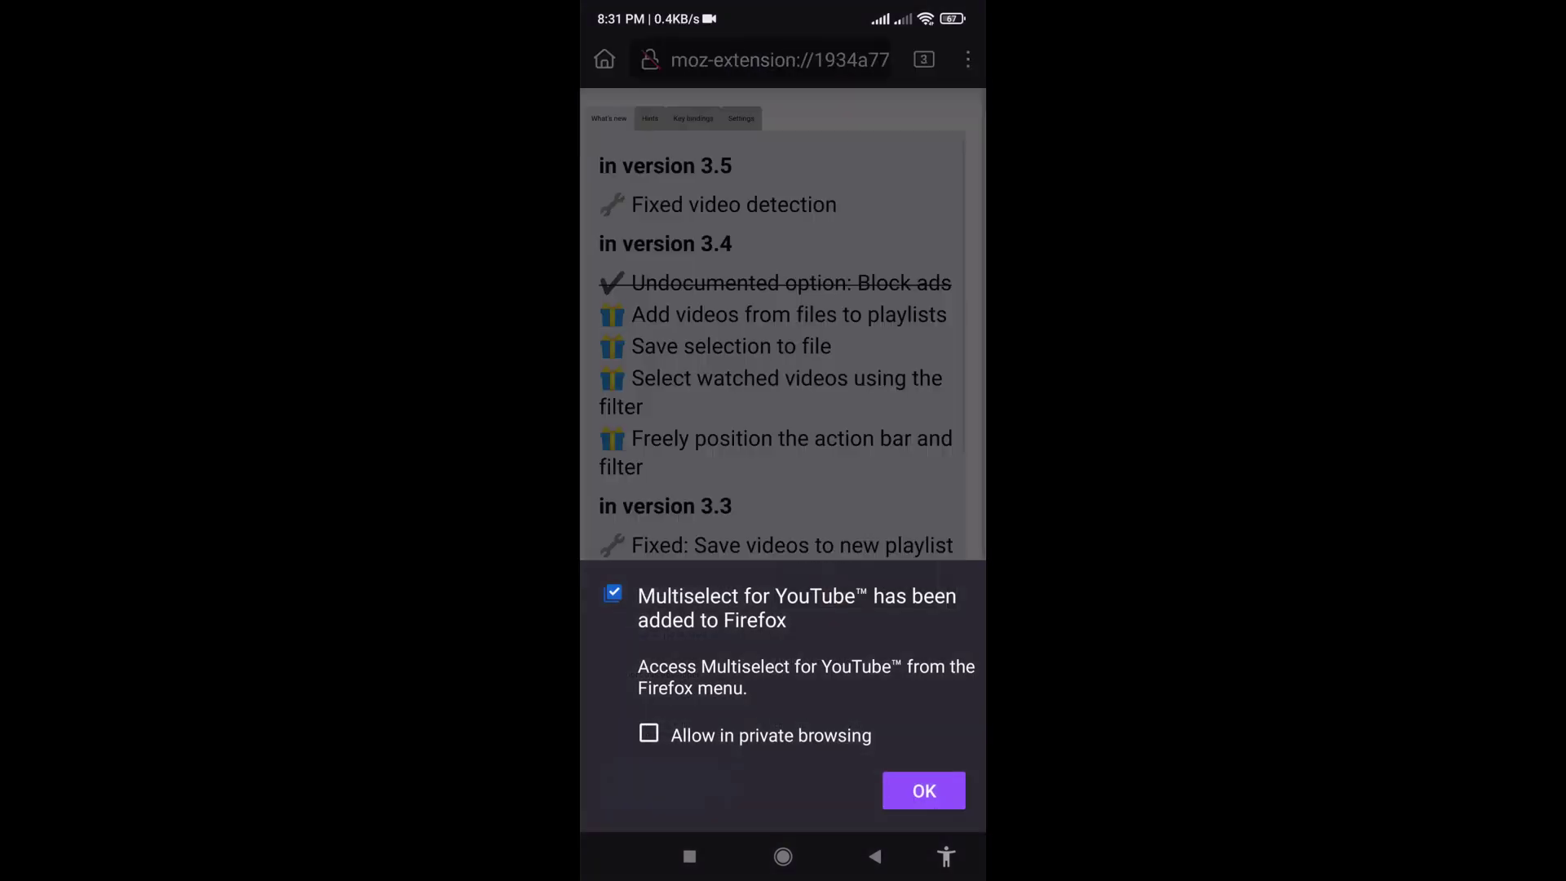
click(924, 790)
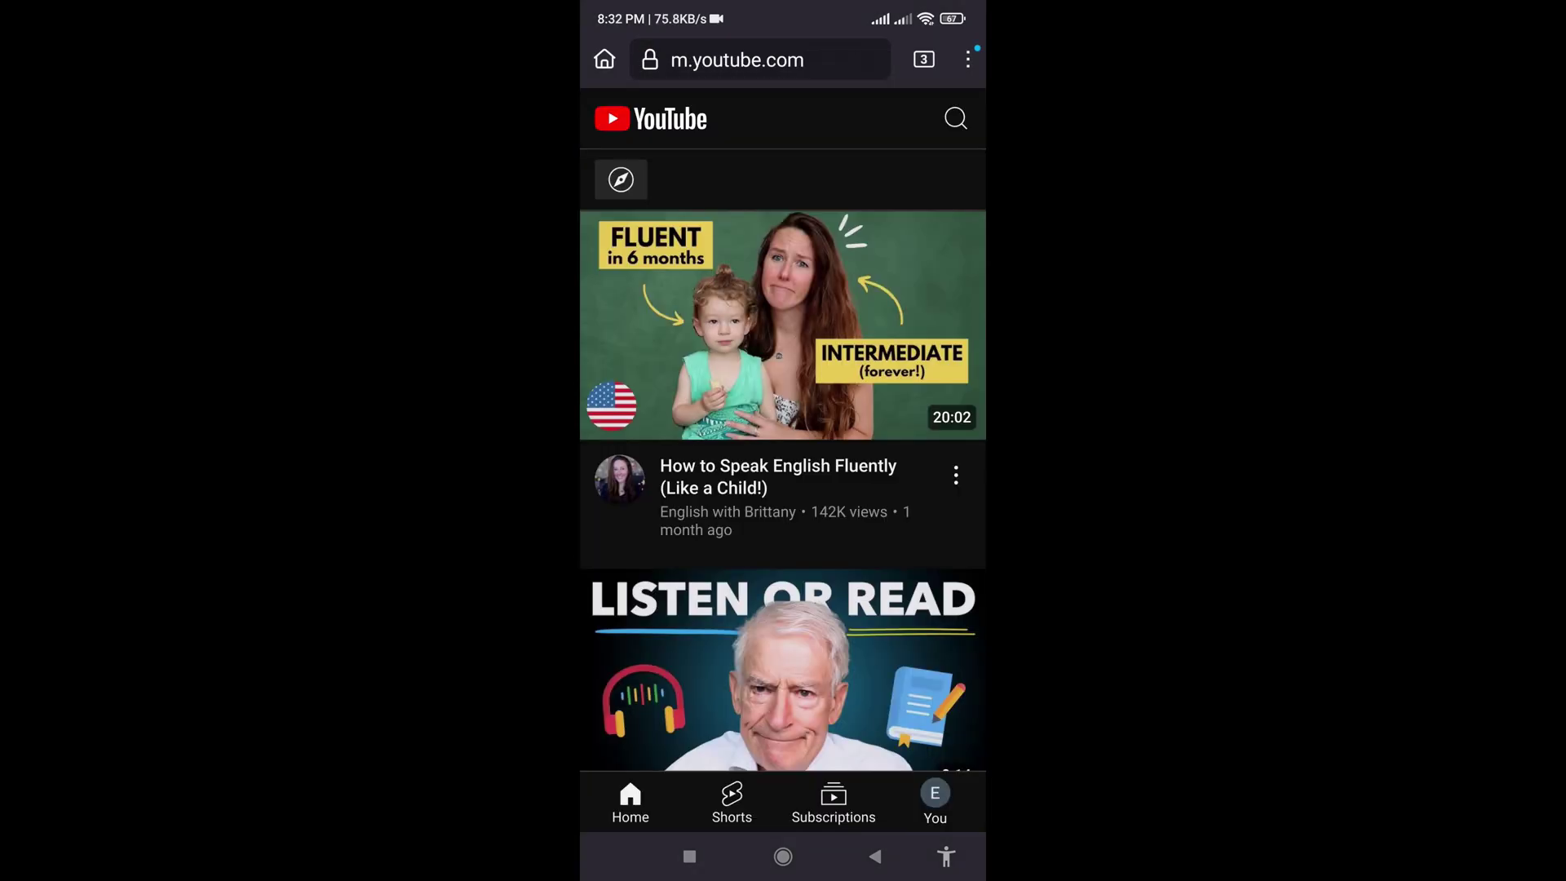
Switch YouTube to desktop layout, open Watch Later, and enable Multiselect's selection mode
click(968, 58)
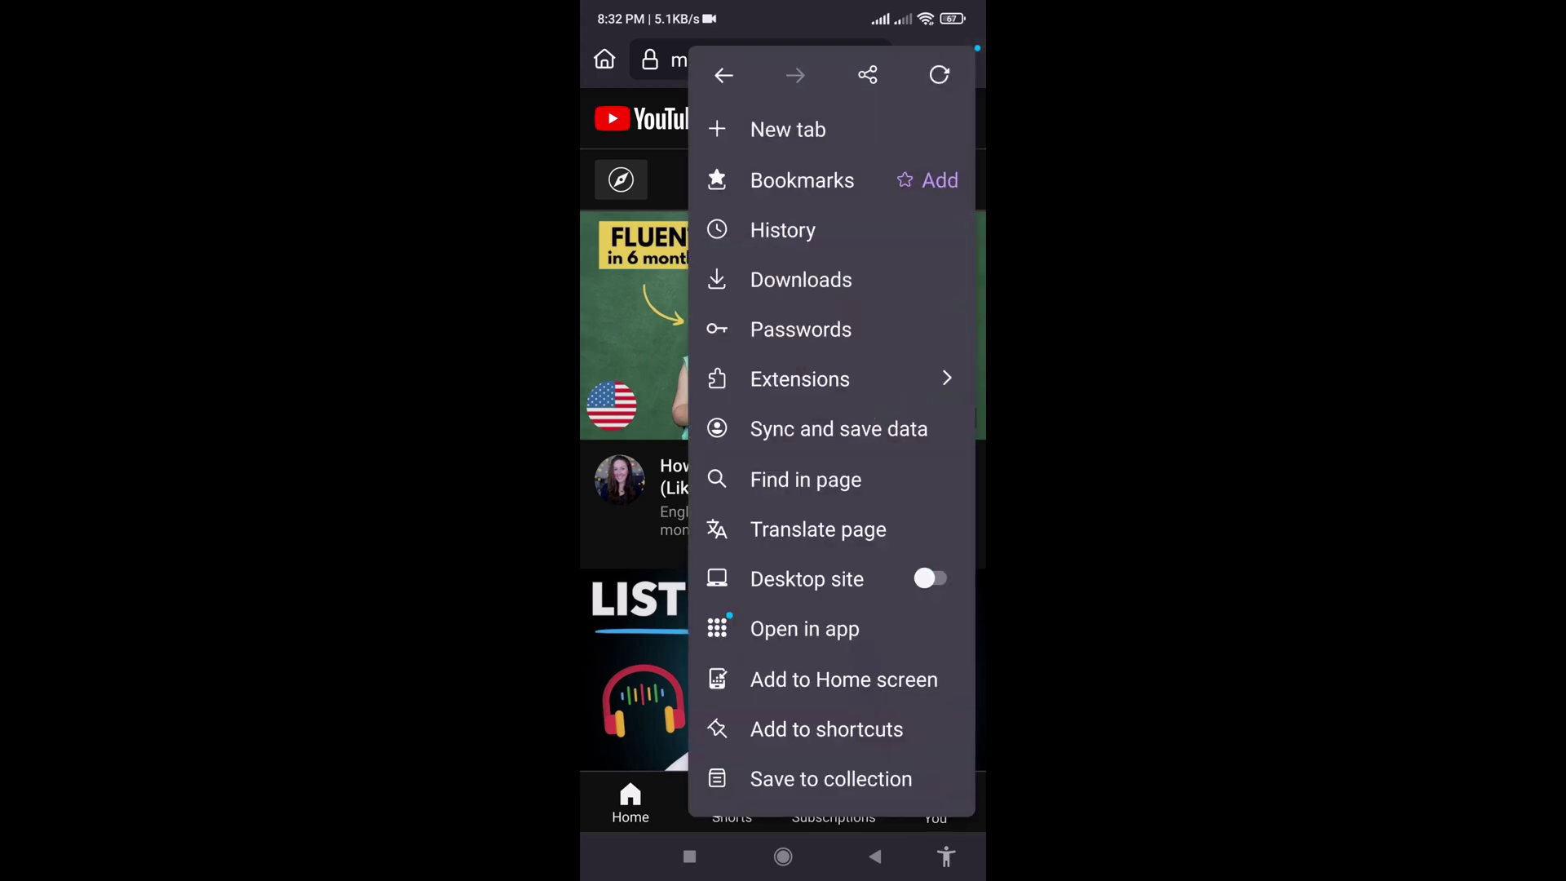
click(929, 578)
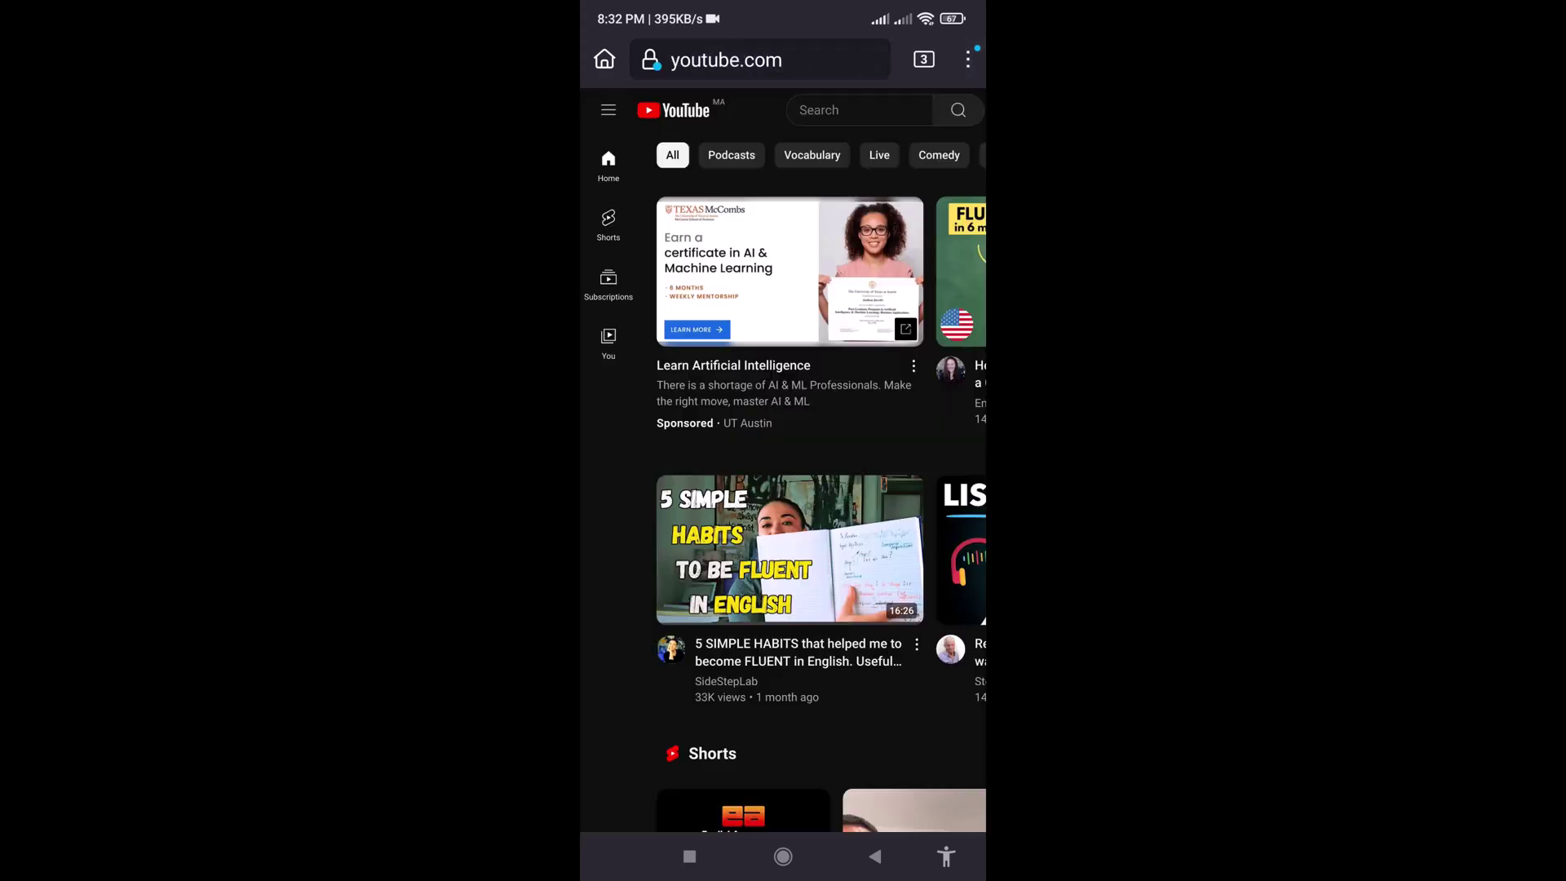
click(612, 113)
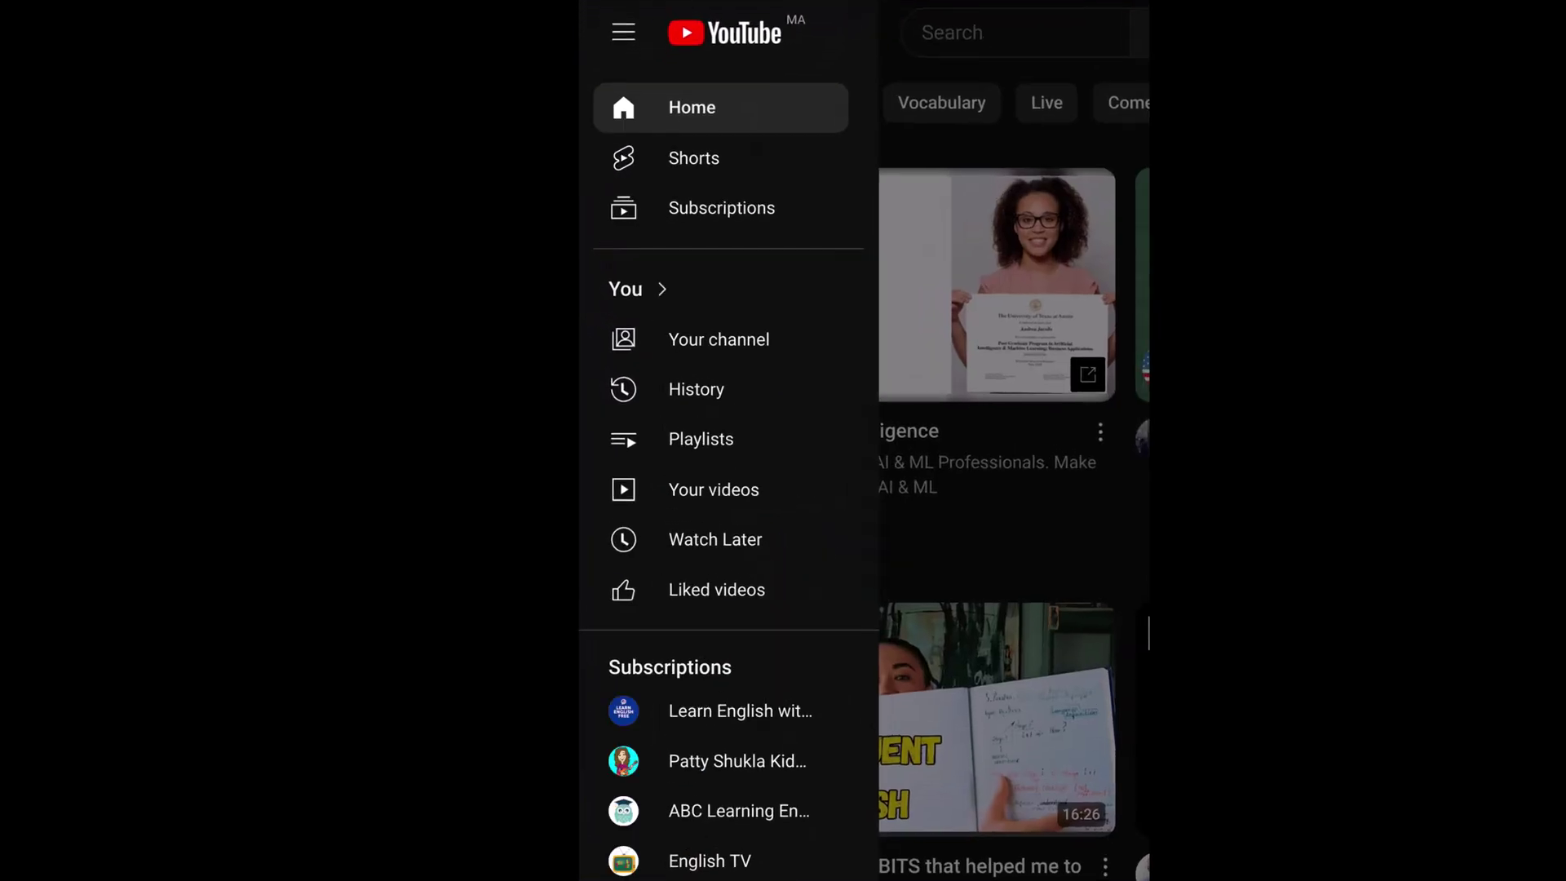
click(716, 539)
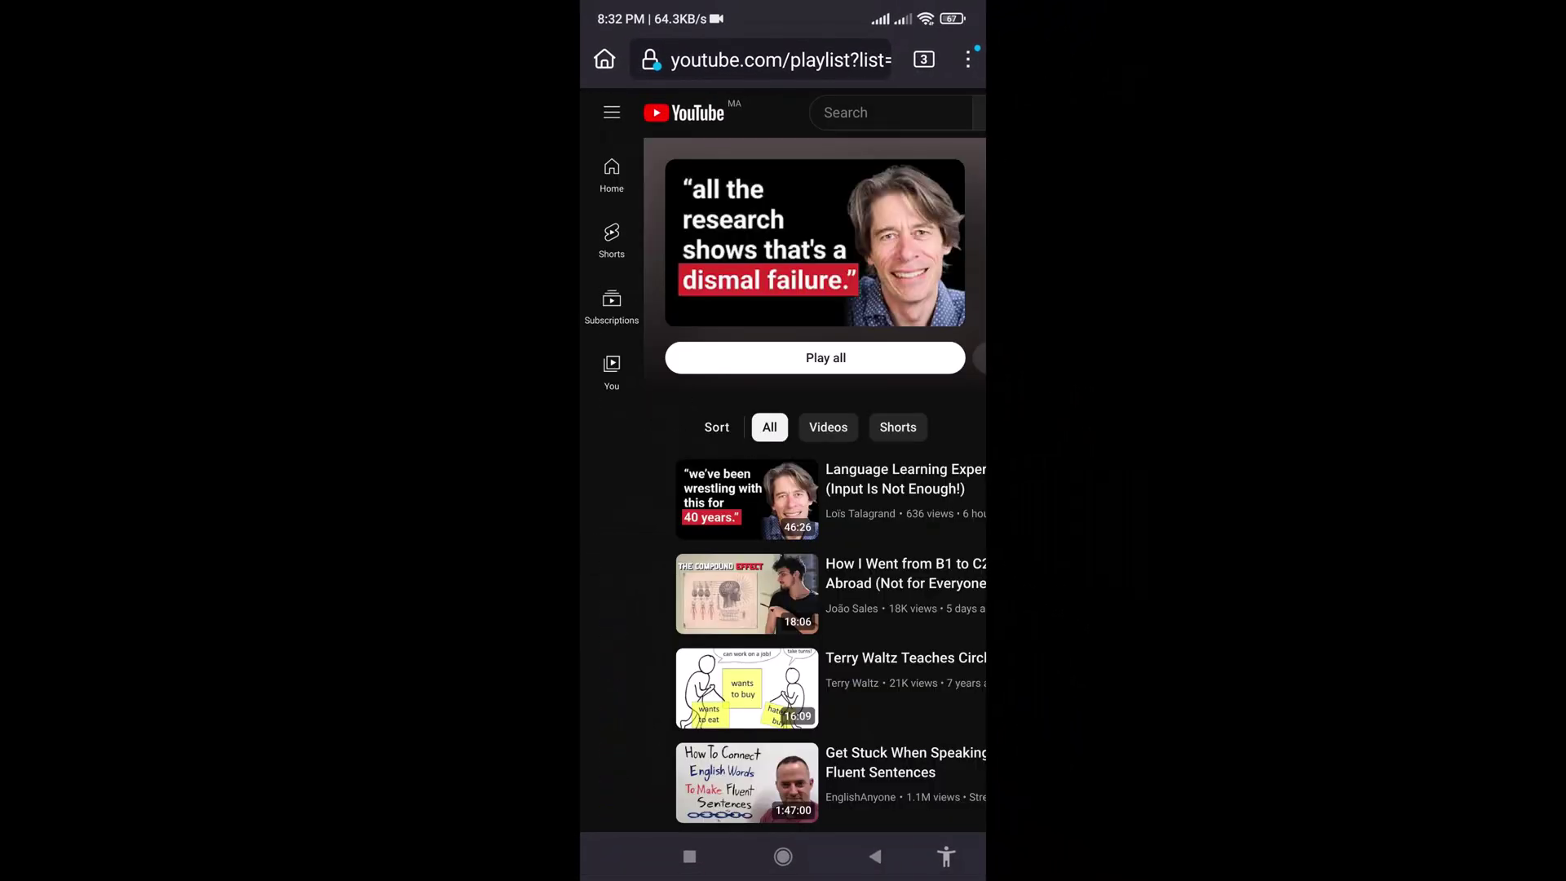
scroll(783, 457, right, 3)
scroll(783, 456, right, 2)
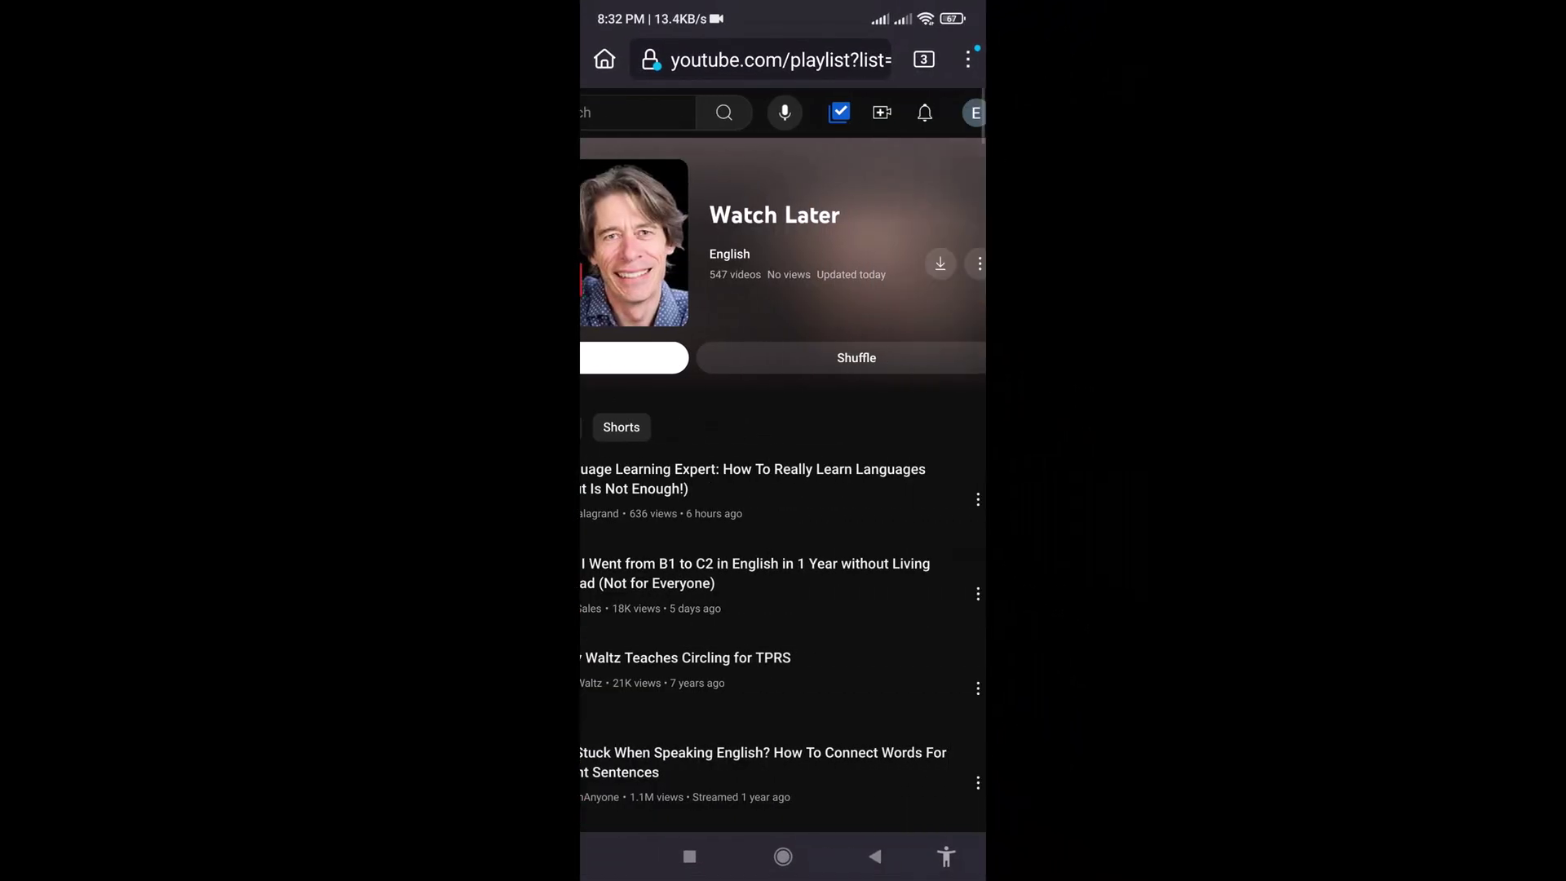
click(839, 112)
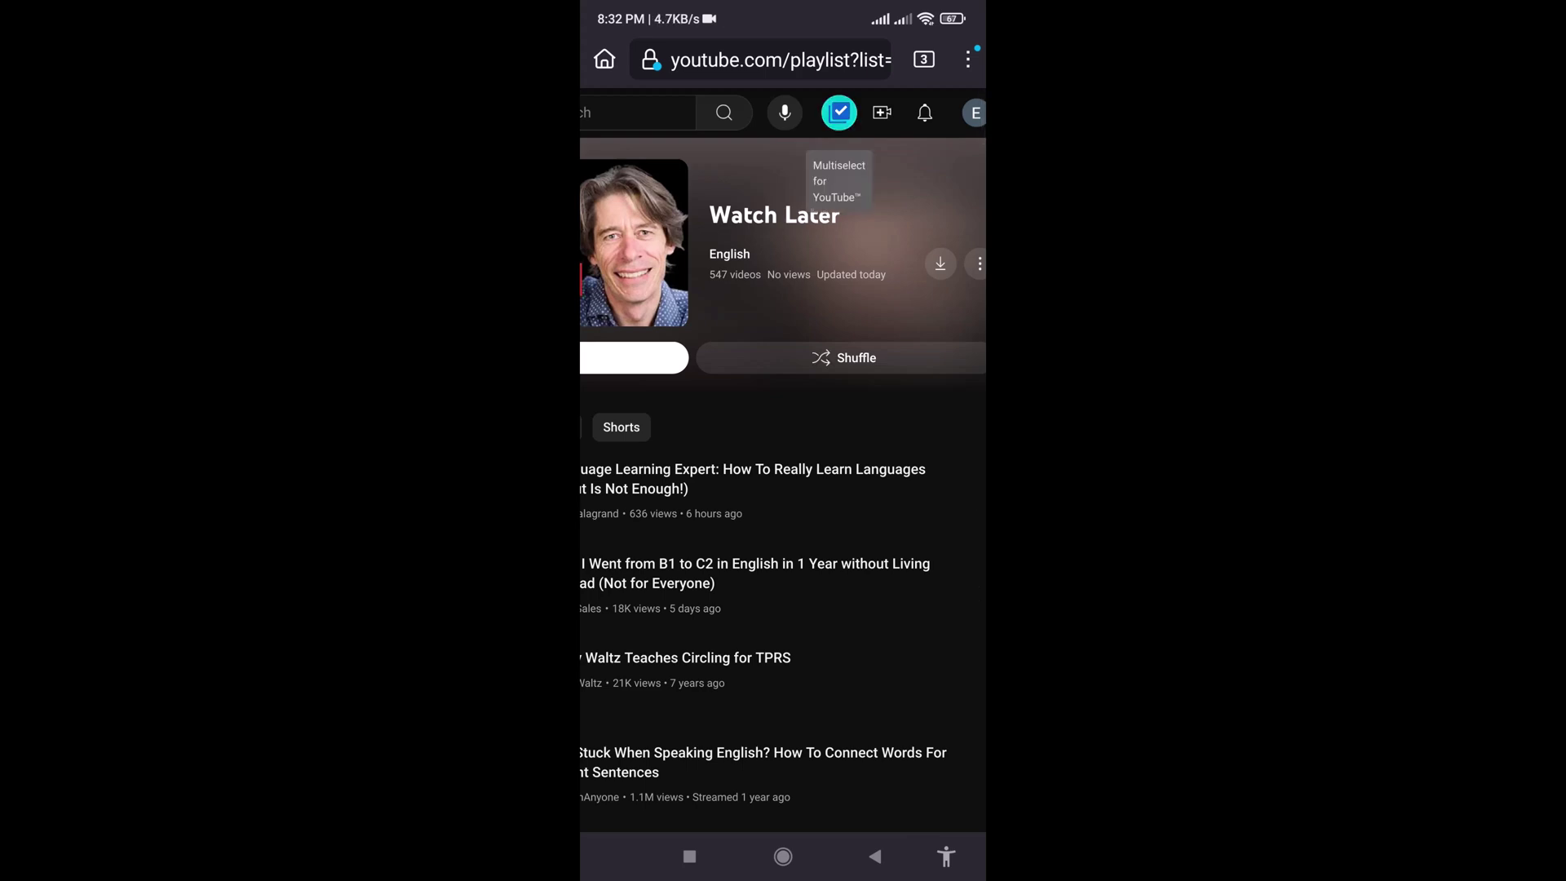
scroll(783, 457, left, 4)
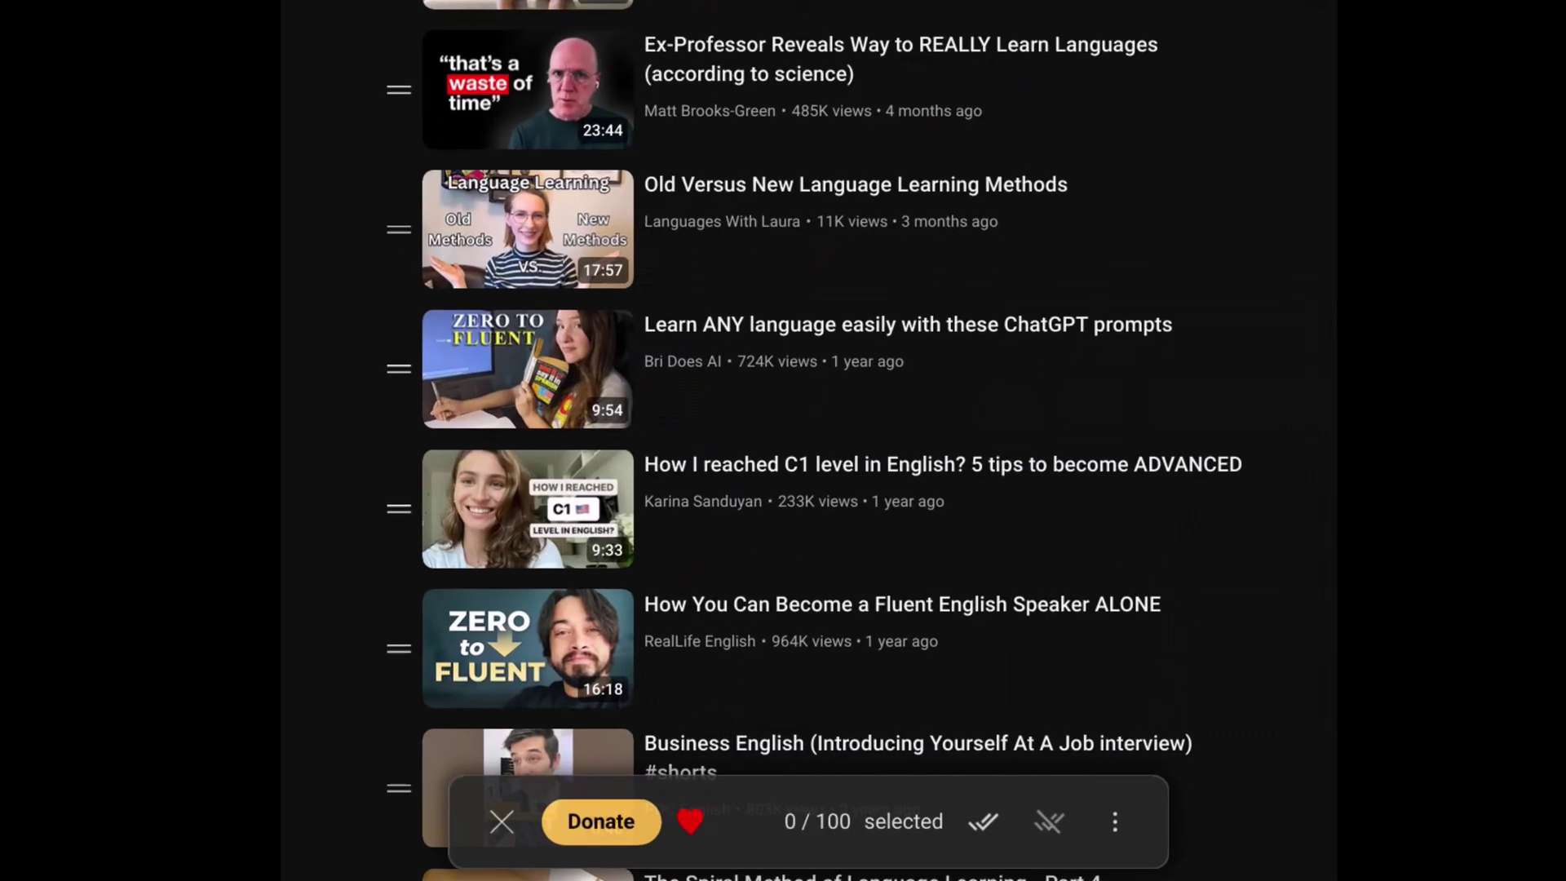
Load the entire Watch Later playlist and select all 538 videos for saving
click(1114, 822)
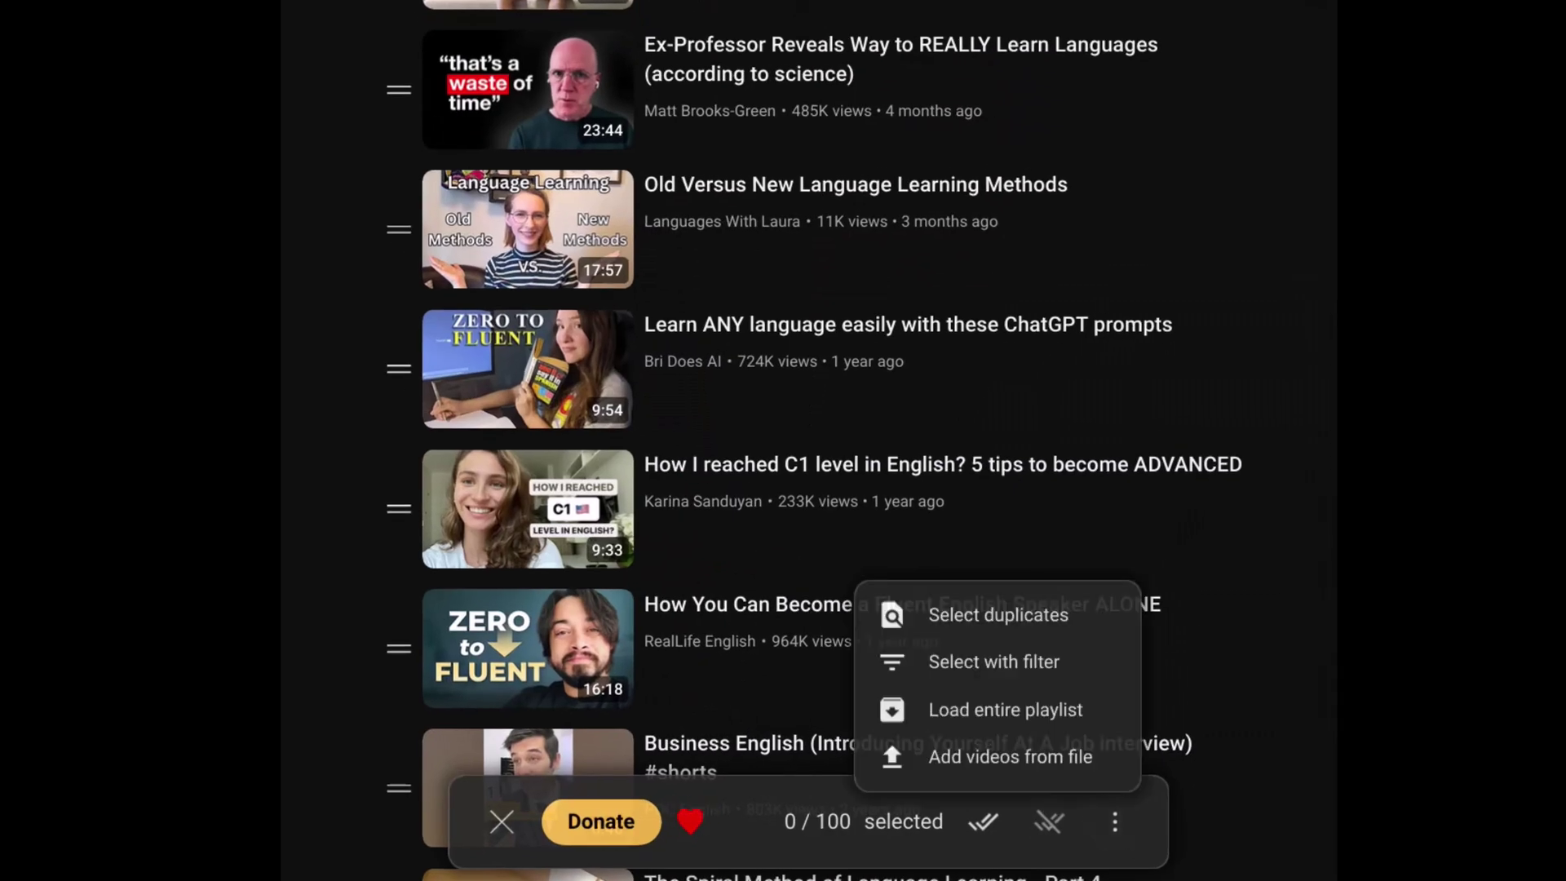
click(1005, 709)
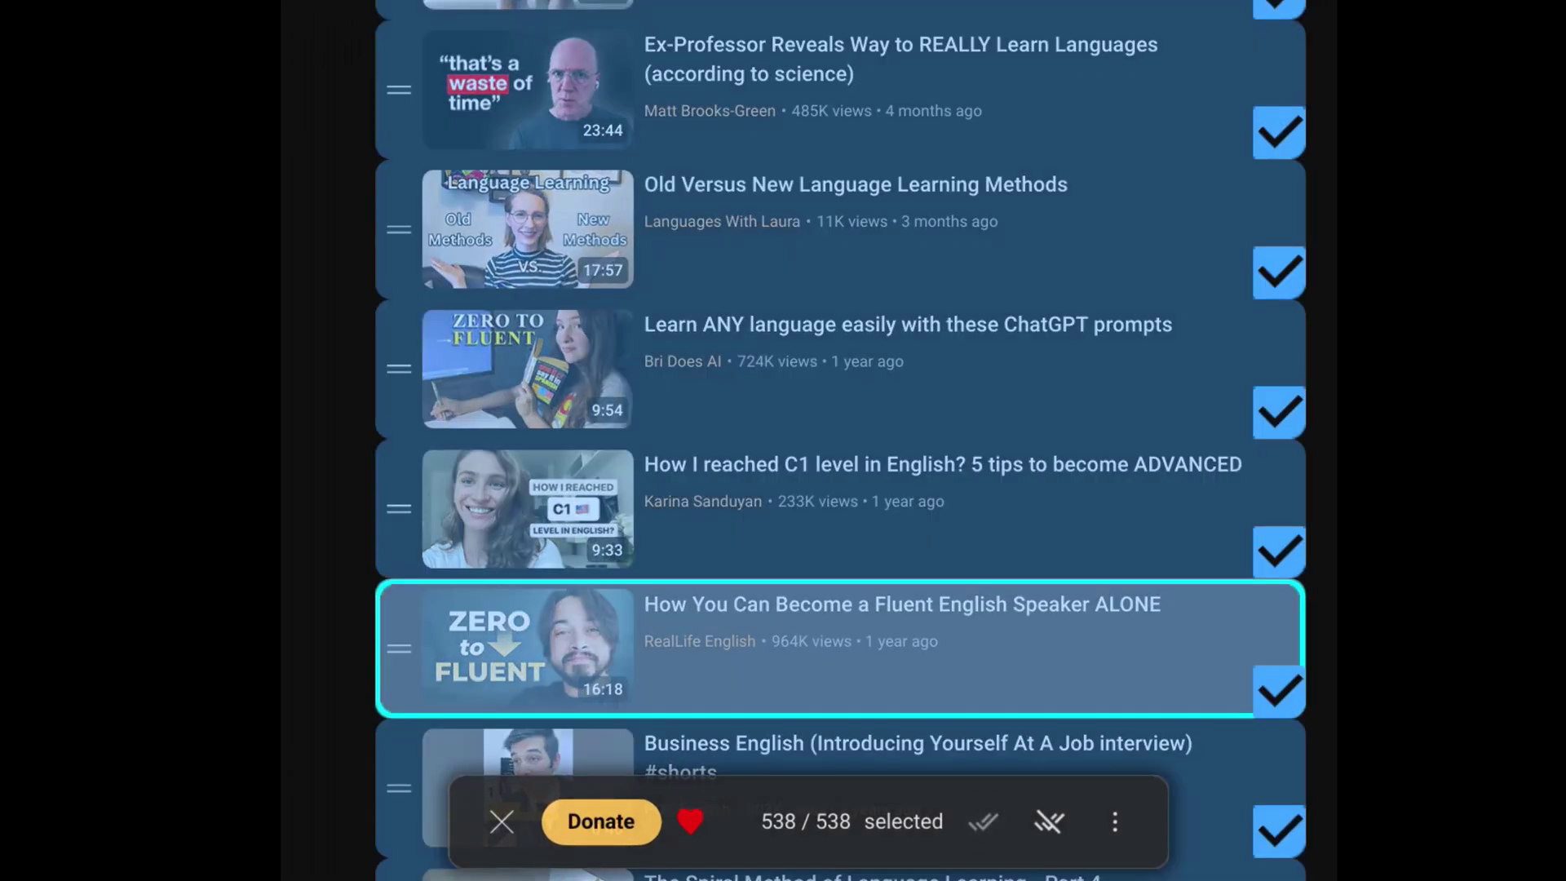
click(1115, 821)
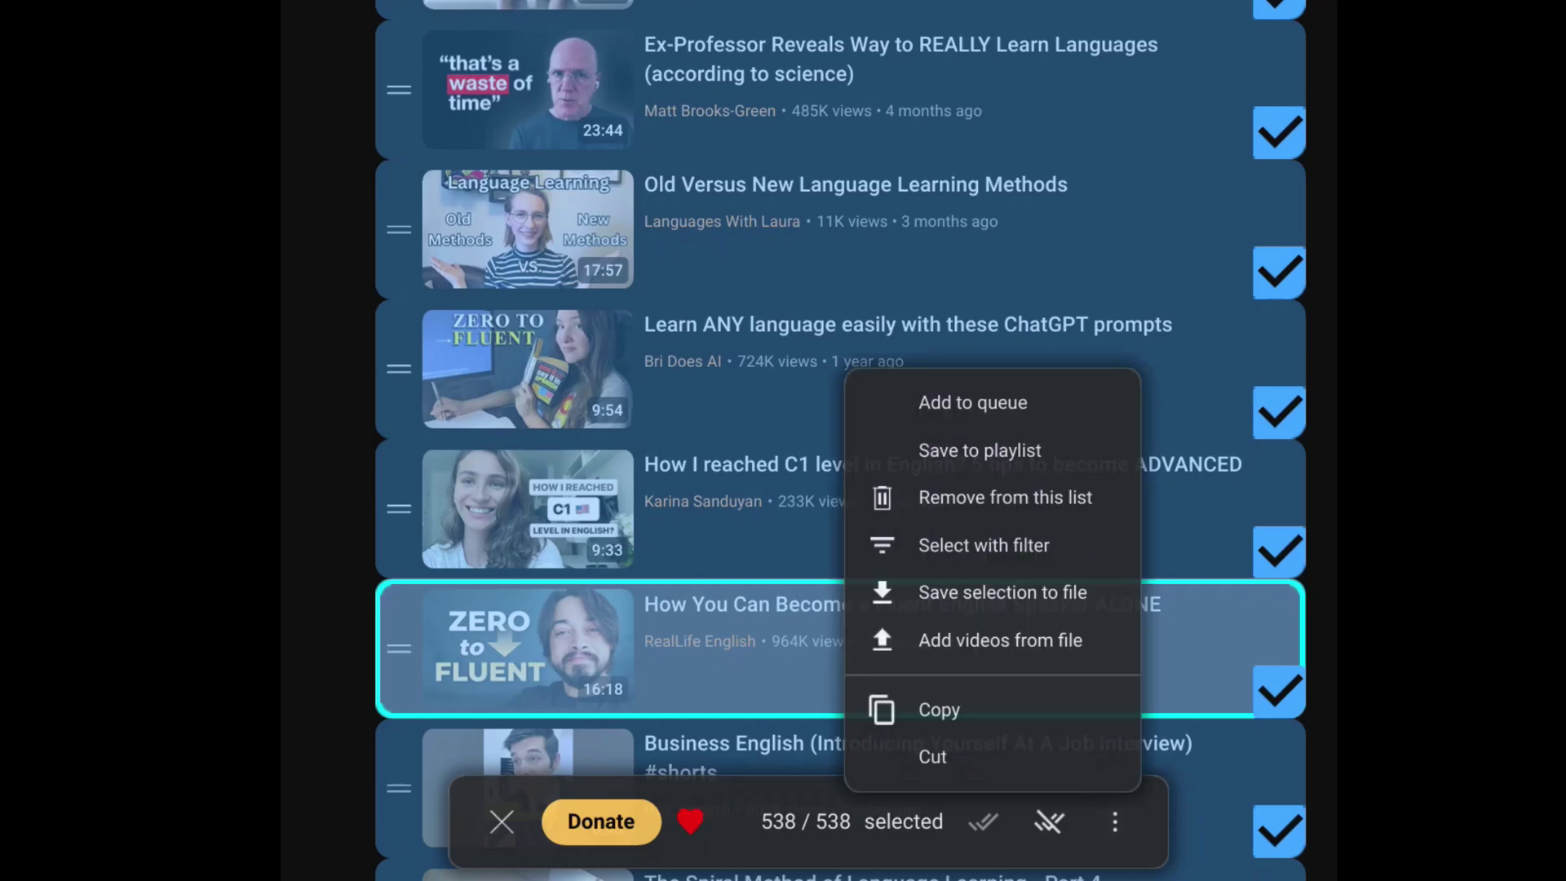
key(Escape)
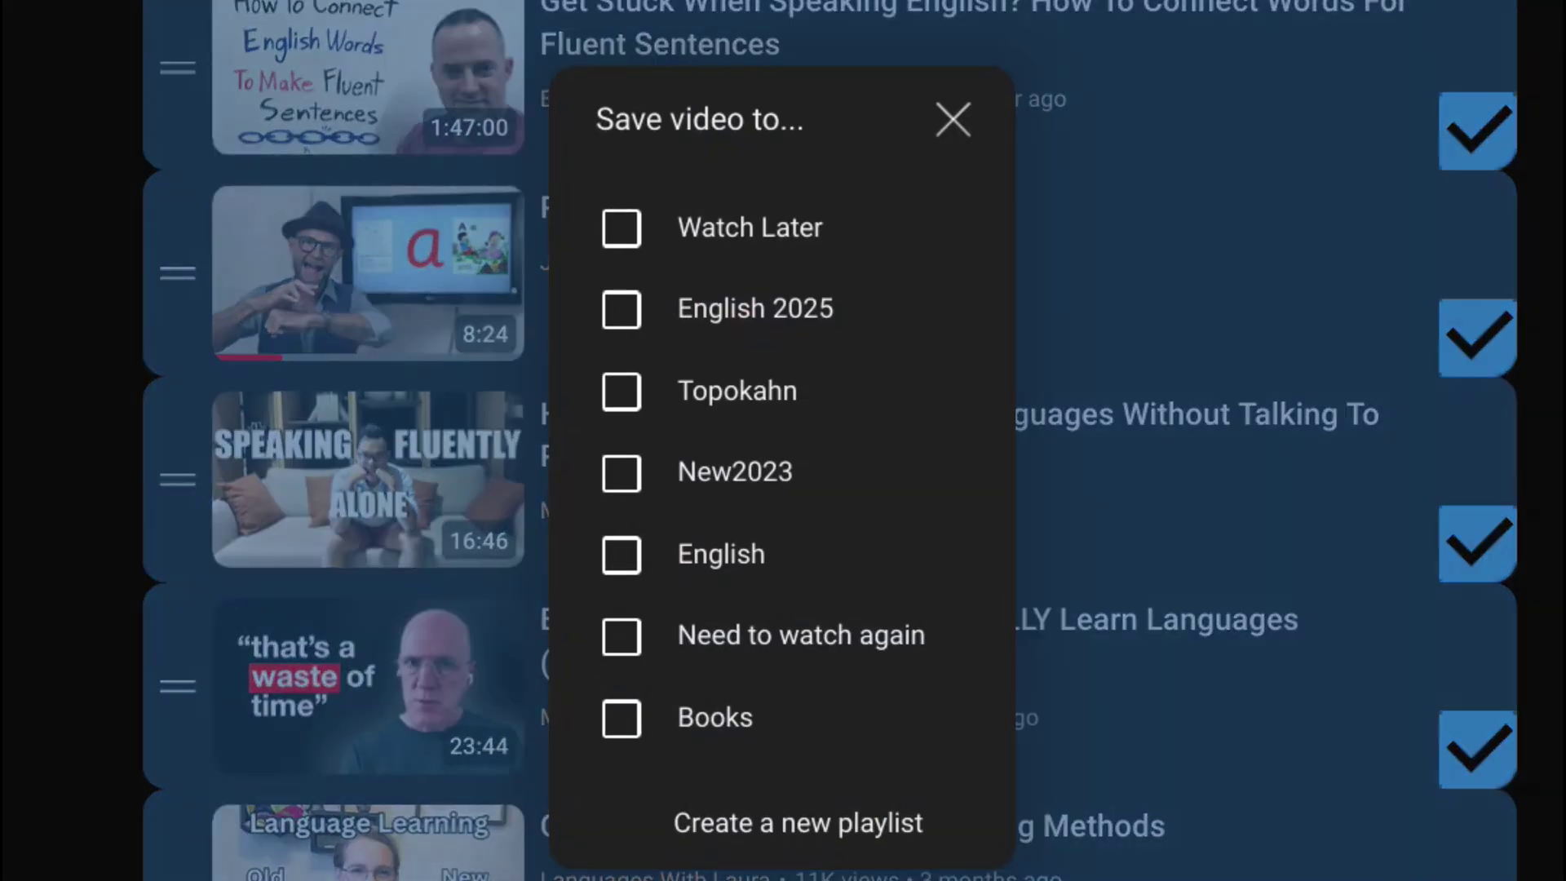
Create a new private playlist named 'english 2026' containing the 538 selected videos
key(Return)
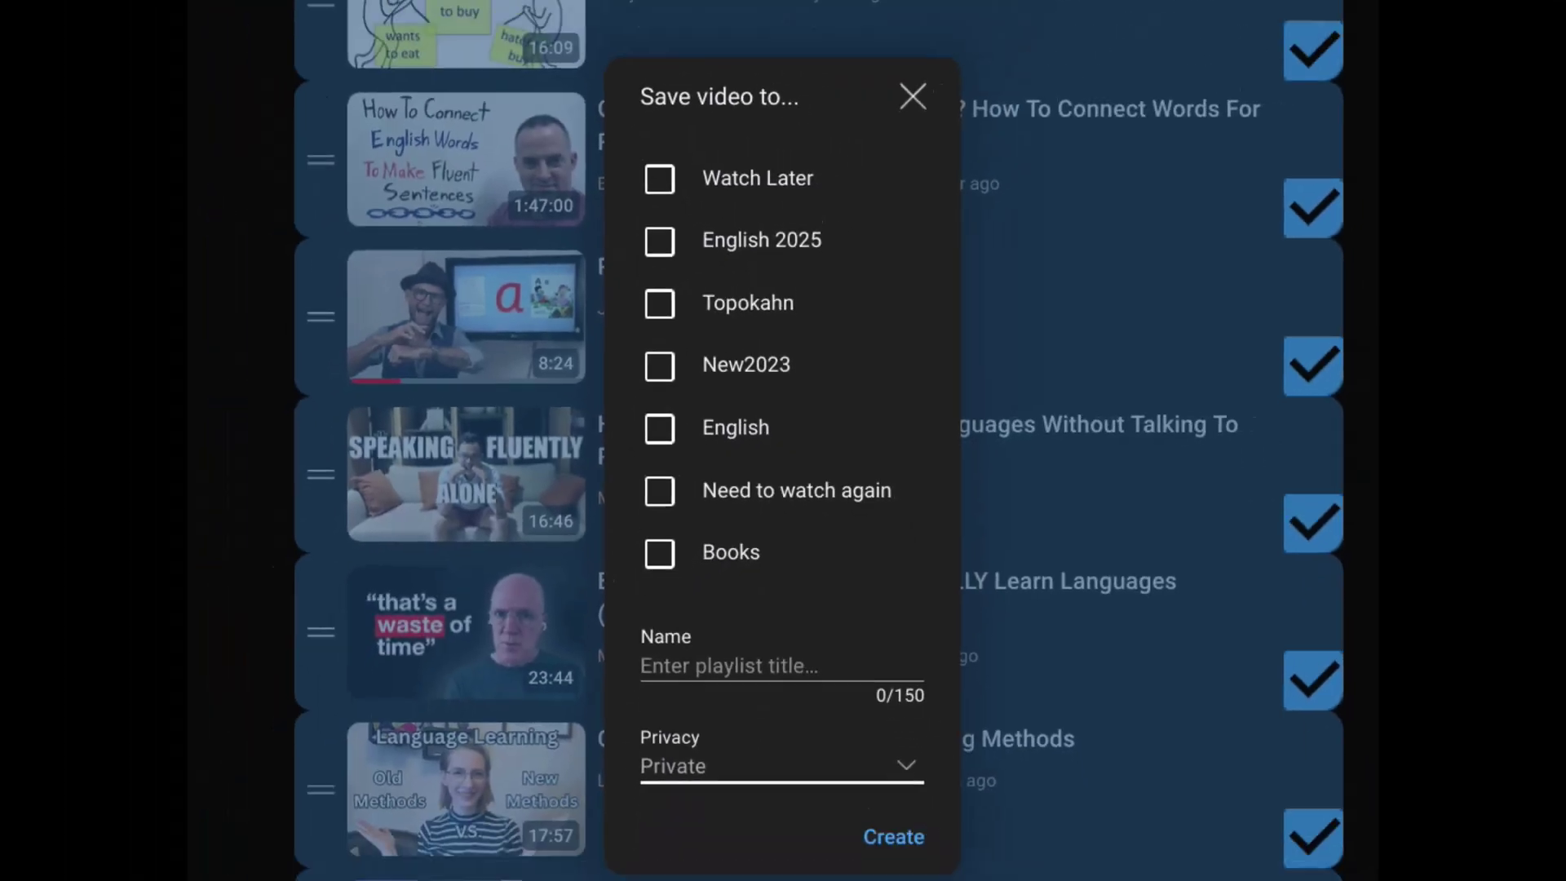
text(english 2026)
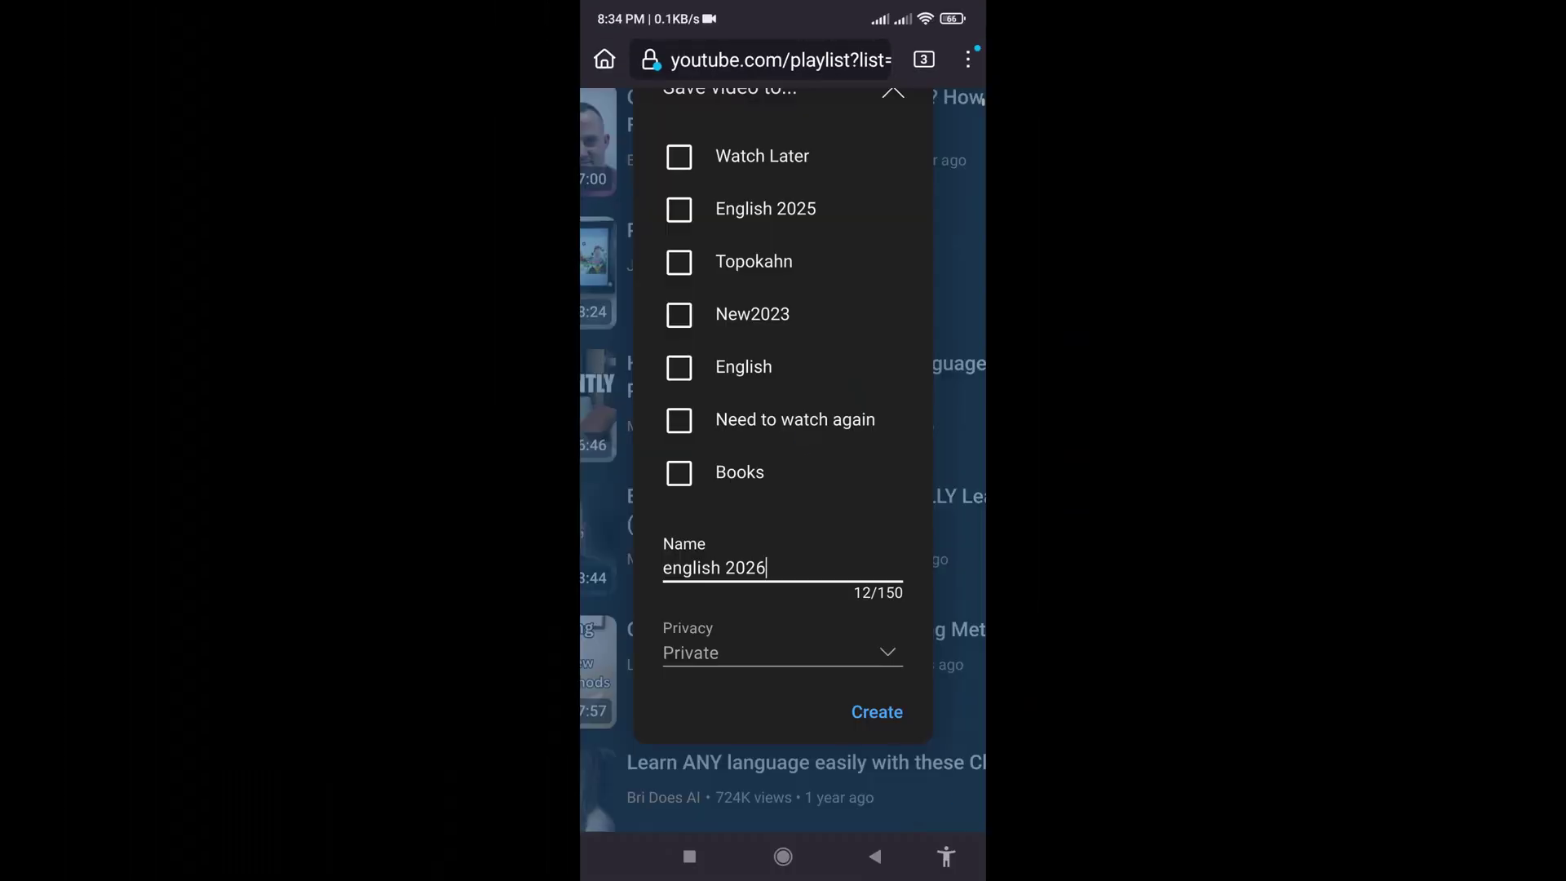
click(877, 712)
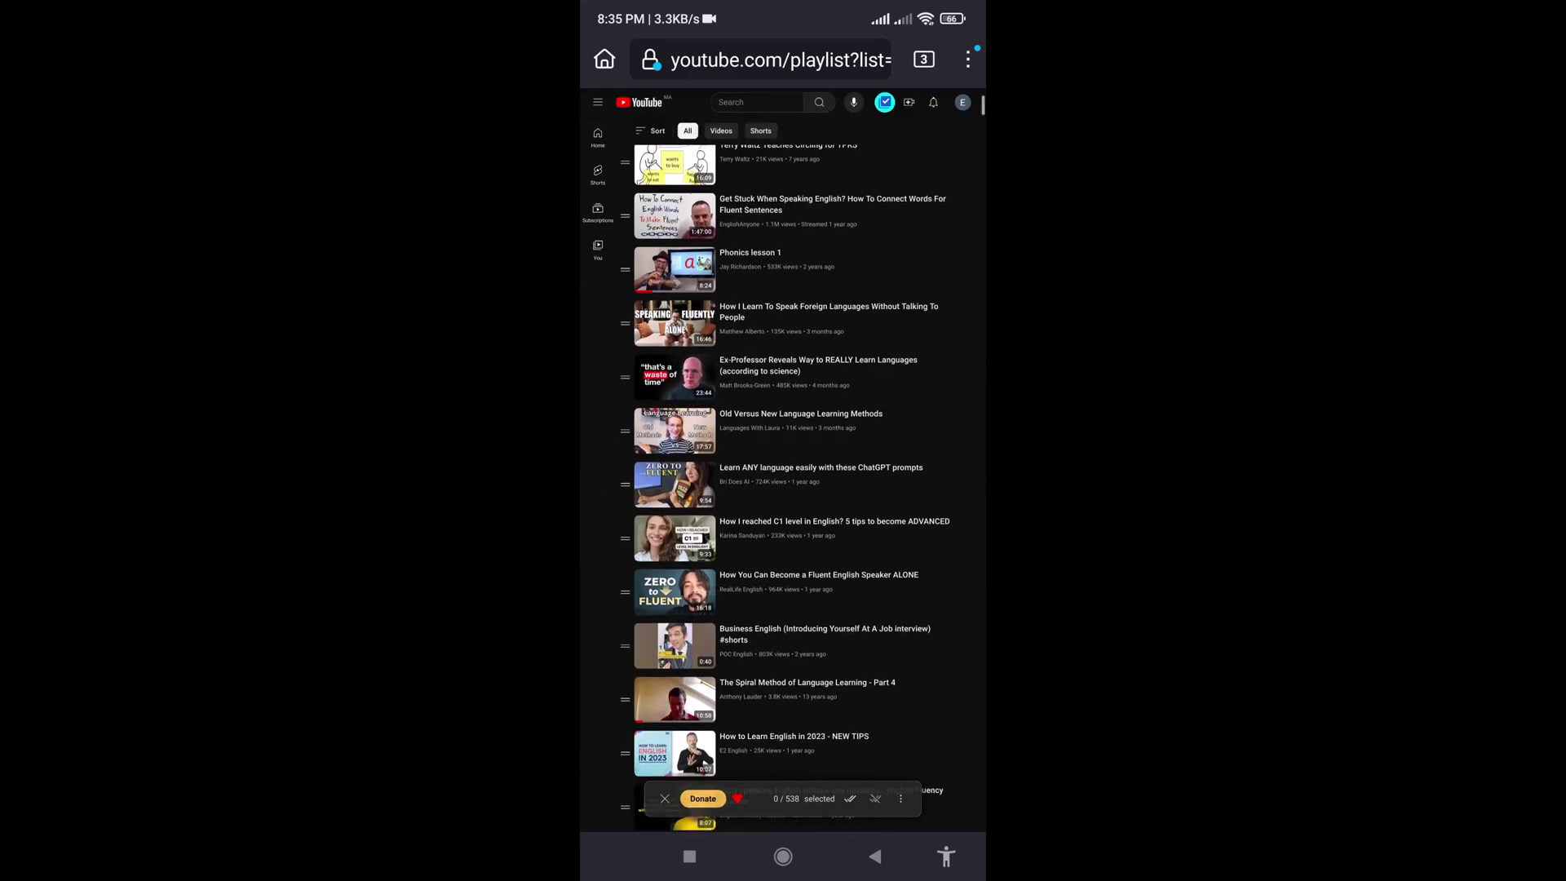
Go to Playlists and open 'english 2026' to confirm it holds 538 videos
scroll(783, 465, up, 1)
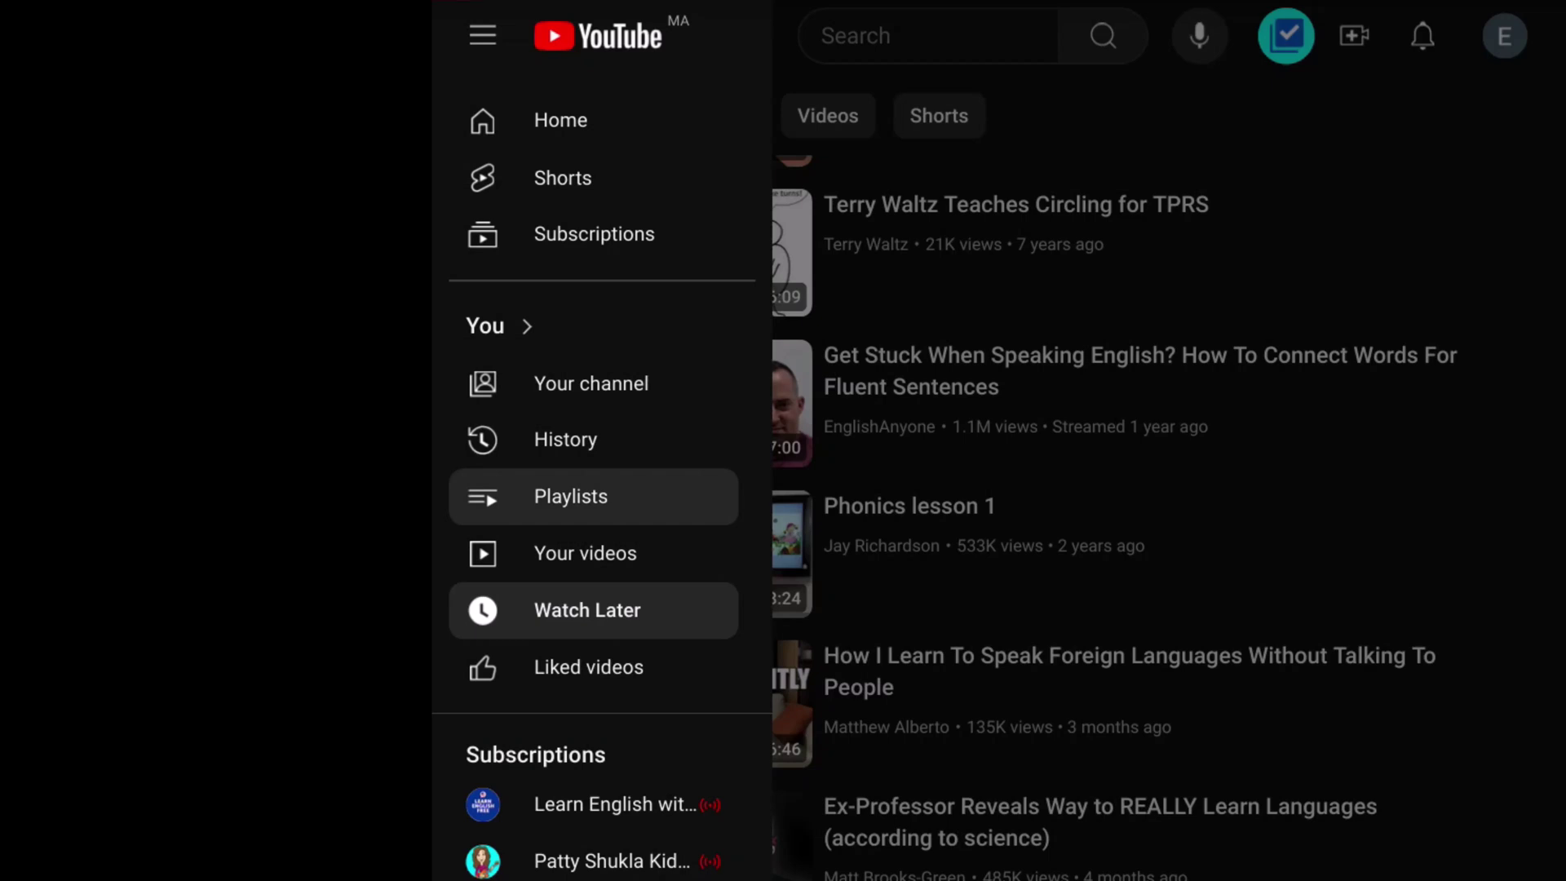
click(571, 496)
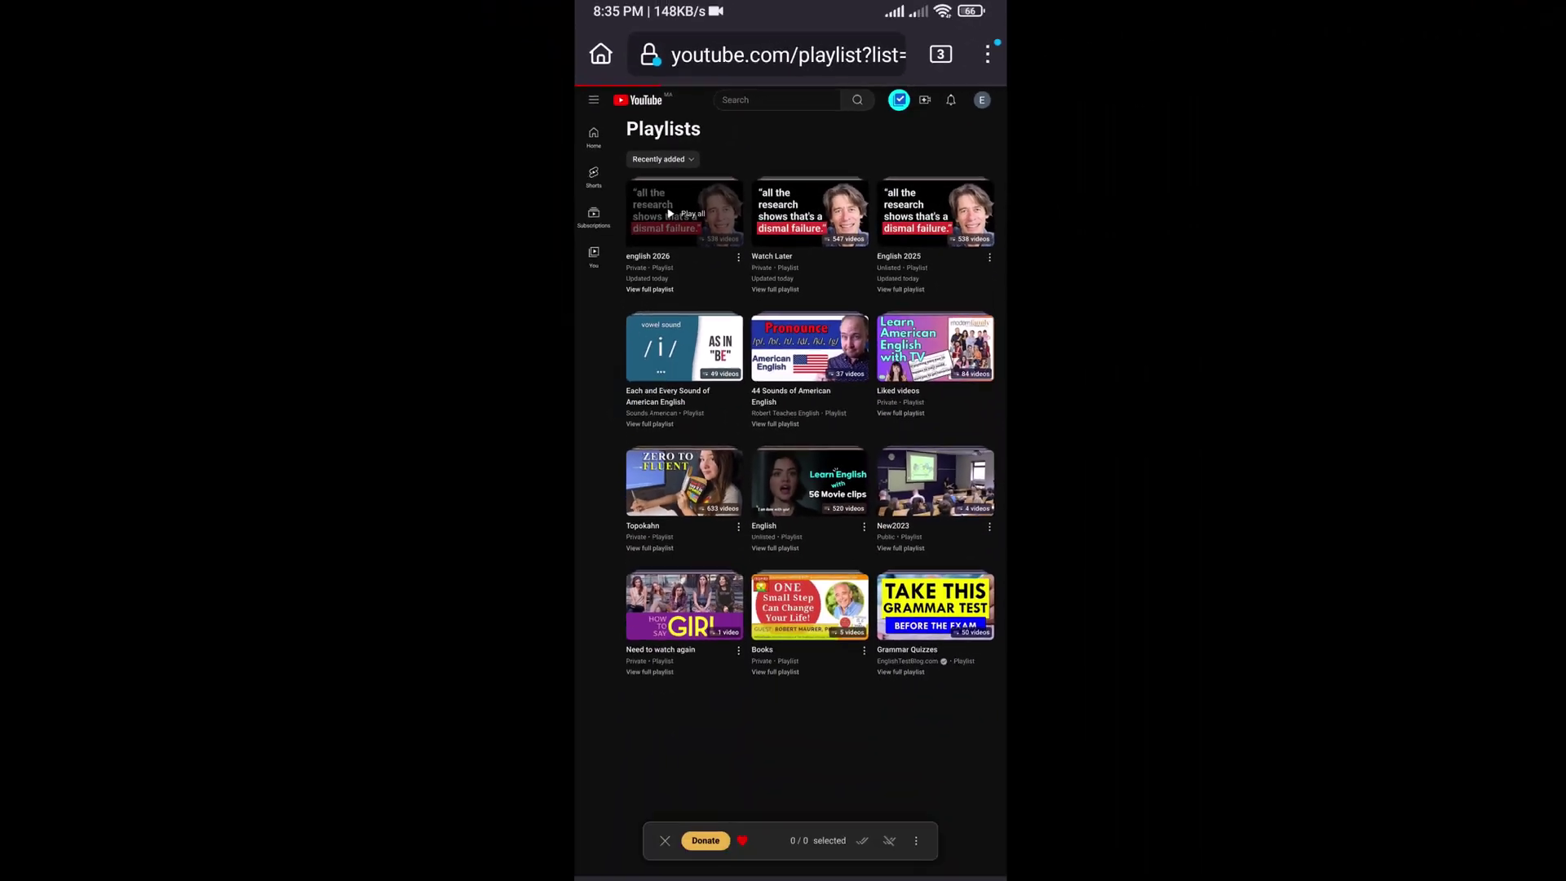
click(670, 214)
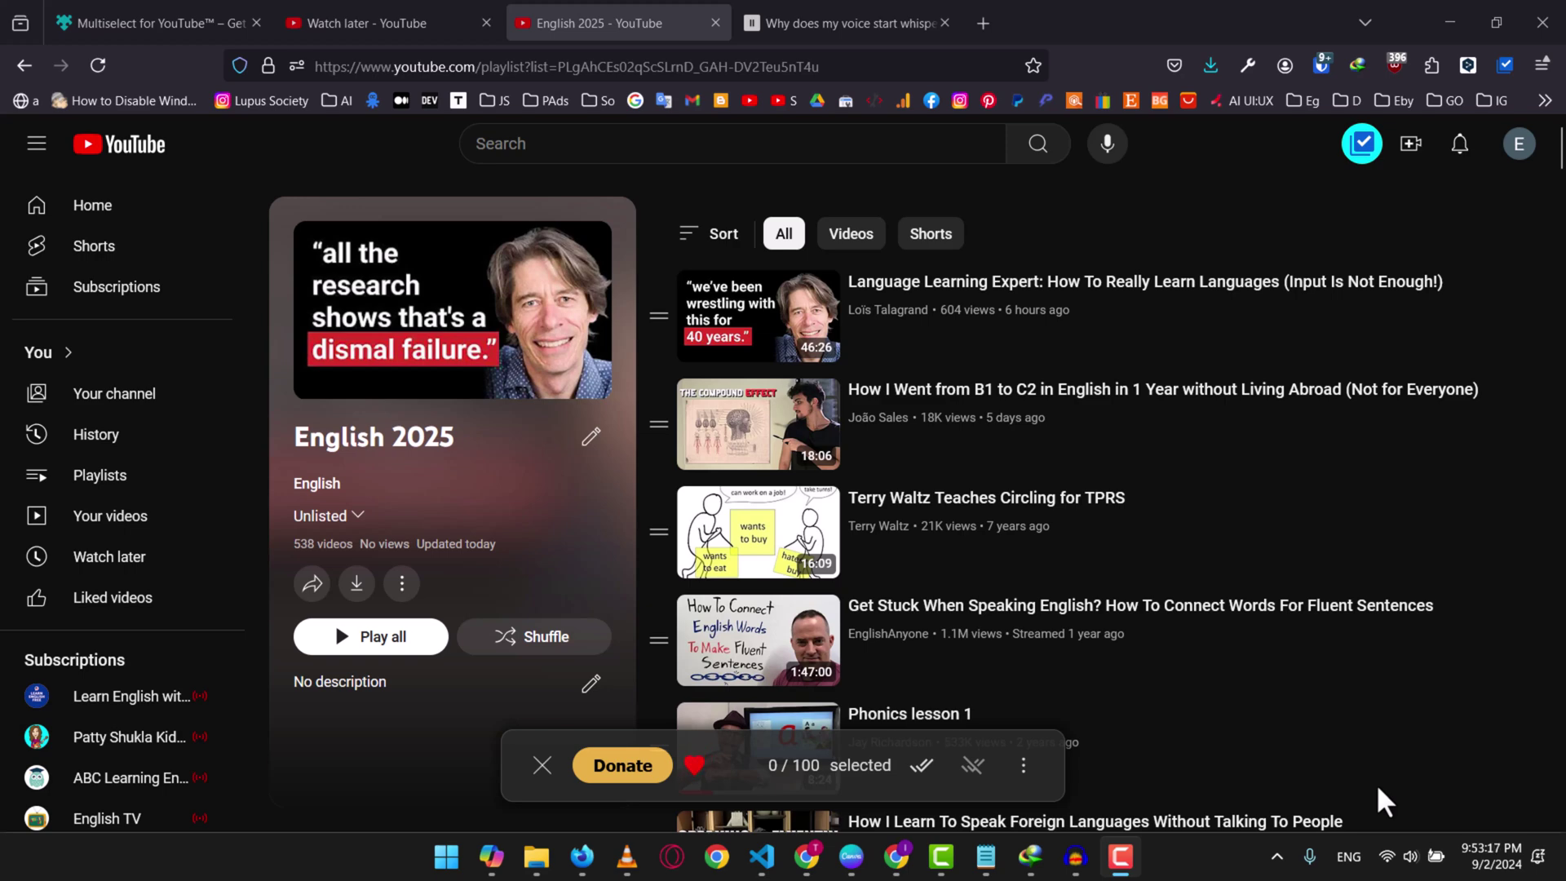
click(1376, 783)
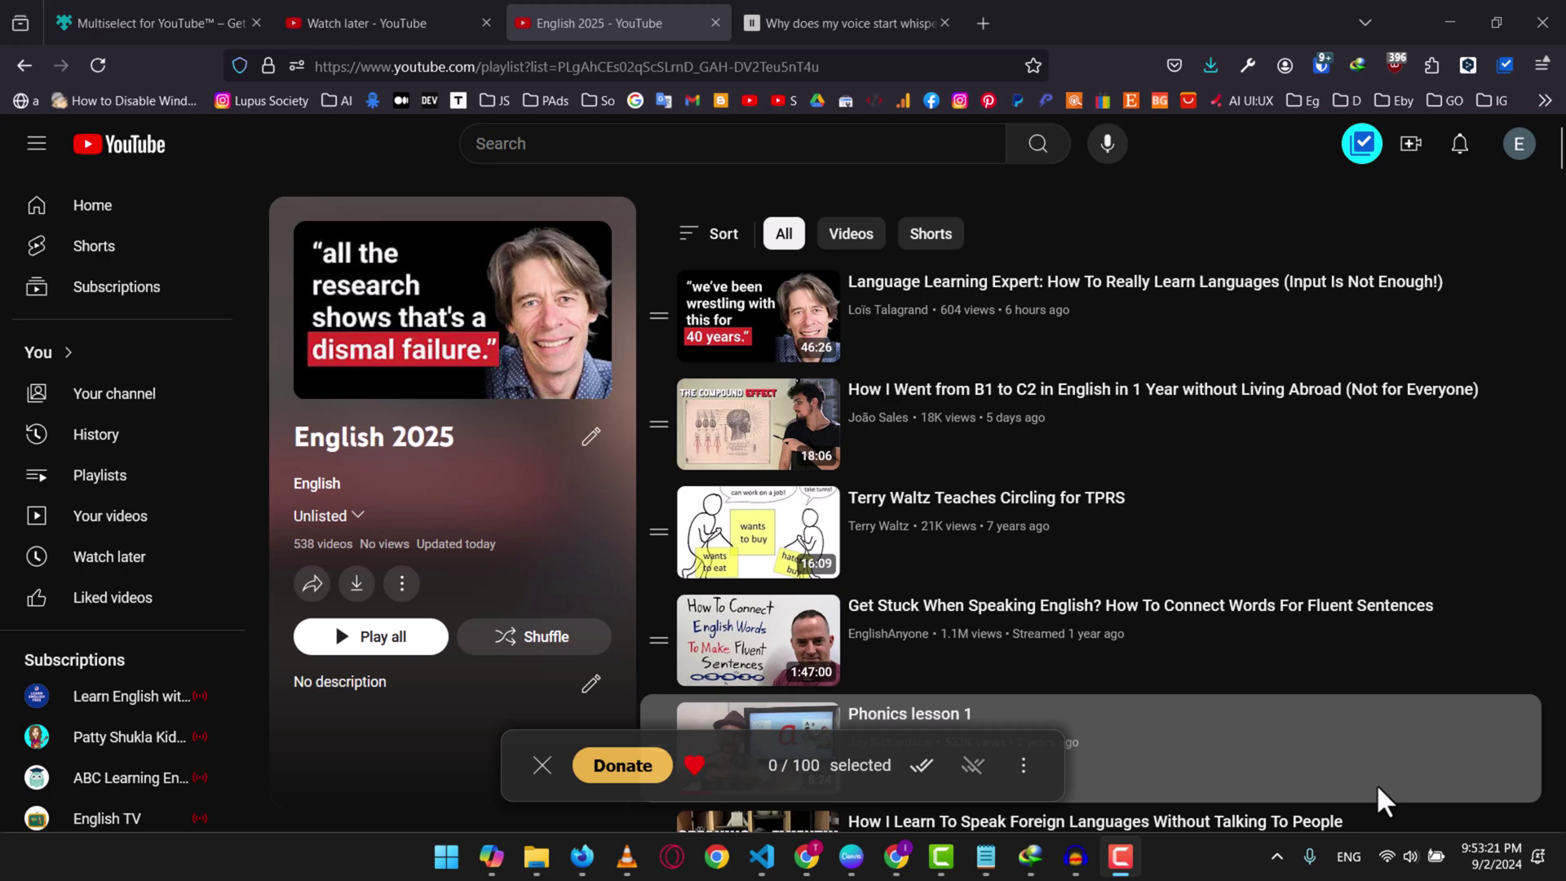